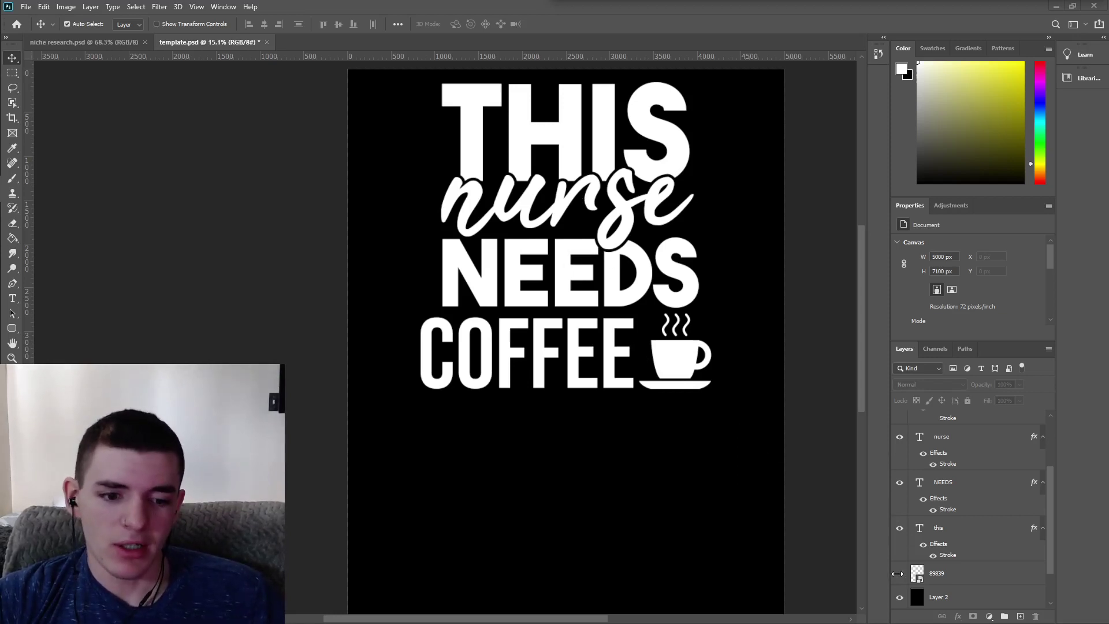
# Hide the black Layer 2 background and show the white Layer 1 behind the design
pyautogui.scroll(-2, 912, 561)
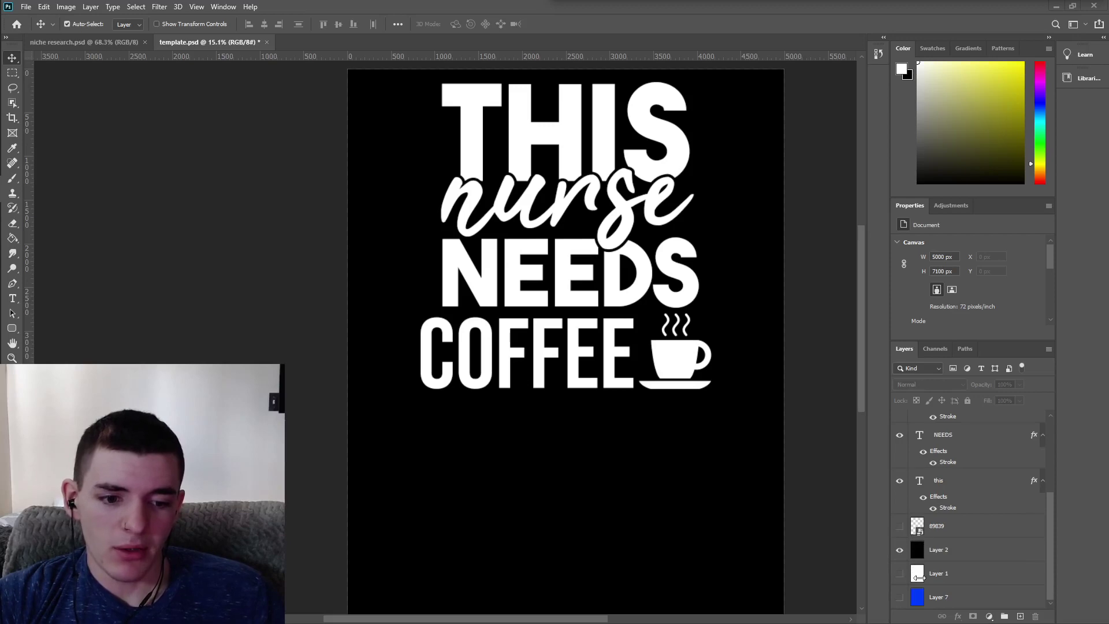
pyautogui.click(900, 550)
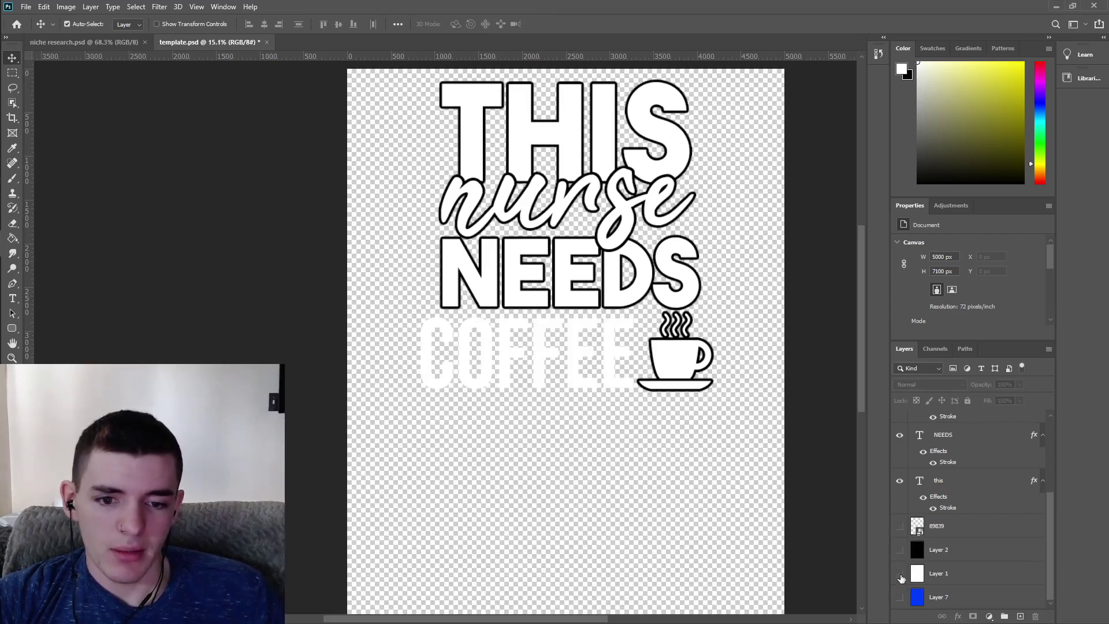
pyautogui.click(899, 573)
# Turn on the stroke effect of the coffee text layer and show the black Layer 2 background again
pyautogui.scroll(3, 948, 491)
pyautogui.scroll(2, 954, 498)
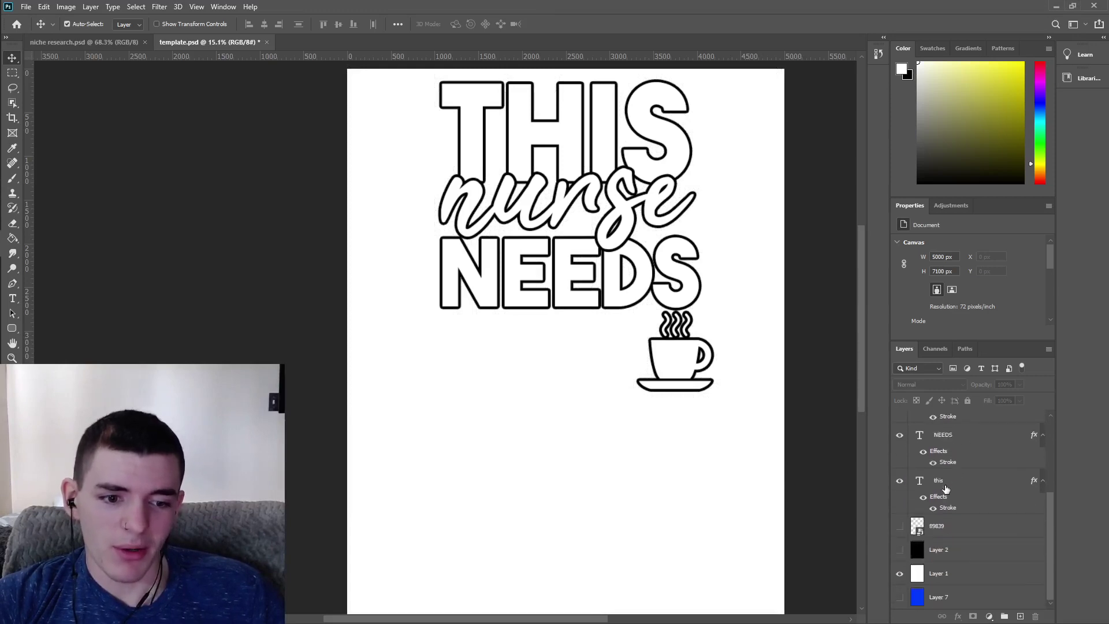
pyautogui.scroll(-3, 954, 492)
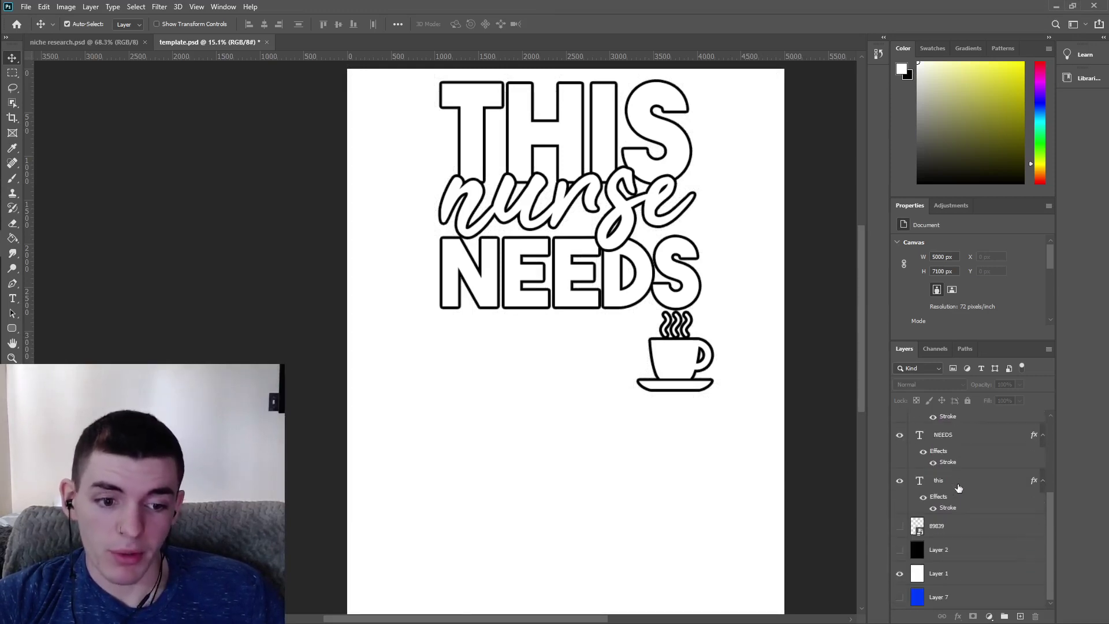
pyautogui.scroll(3, 957, 491)
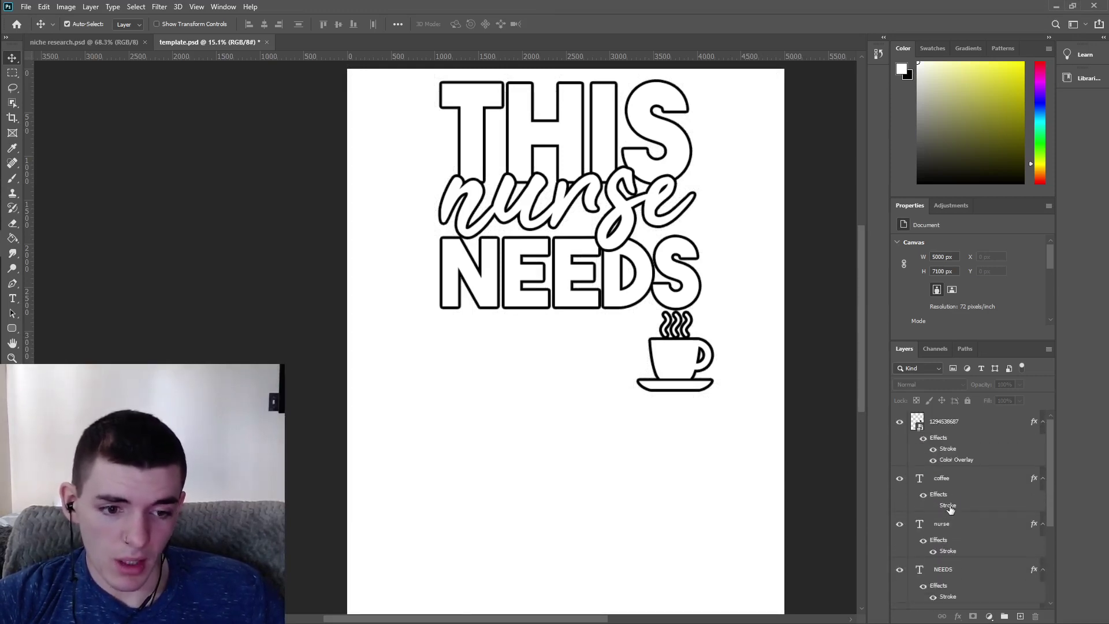
pyautogui.click(950, 506)
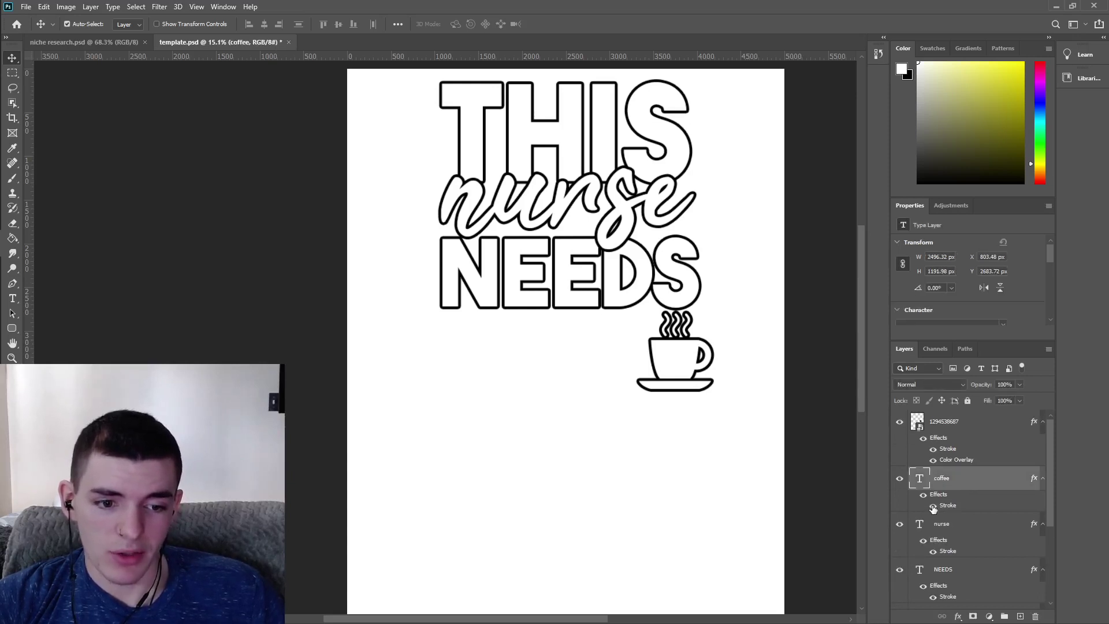
pyautogui.click(932, 507)
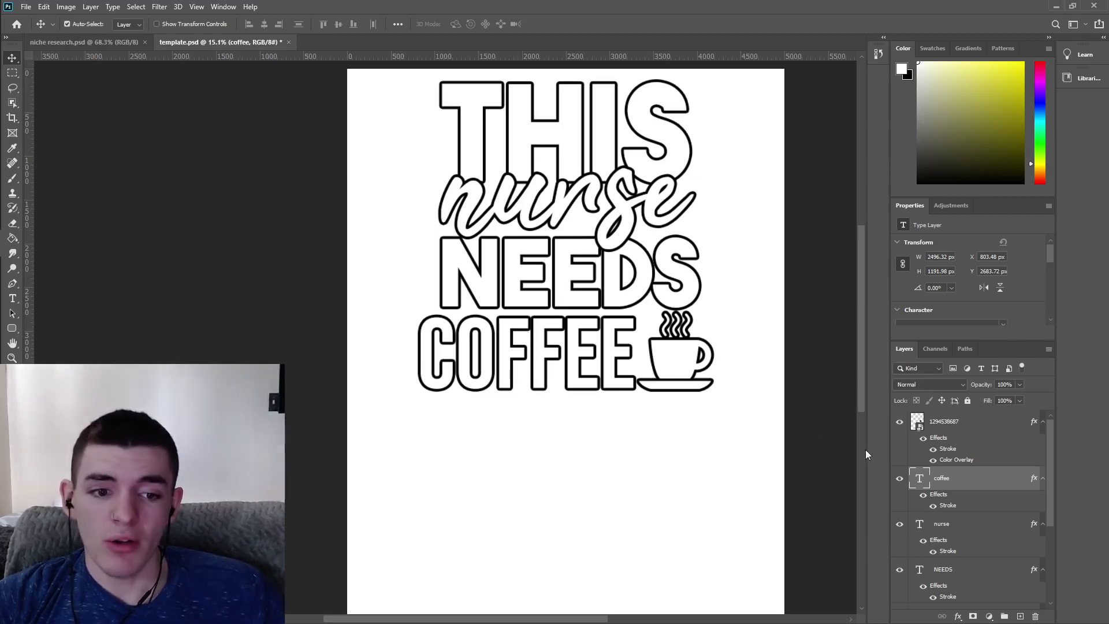
pyautogui.scroll(-3, 943, 492)
pyautogui.click(900, 550)
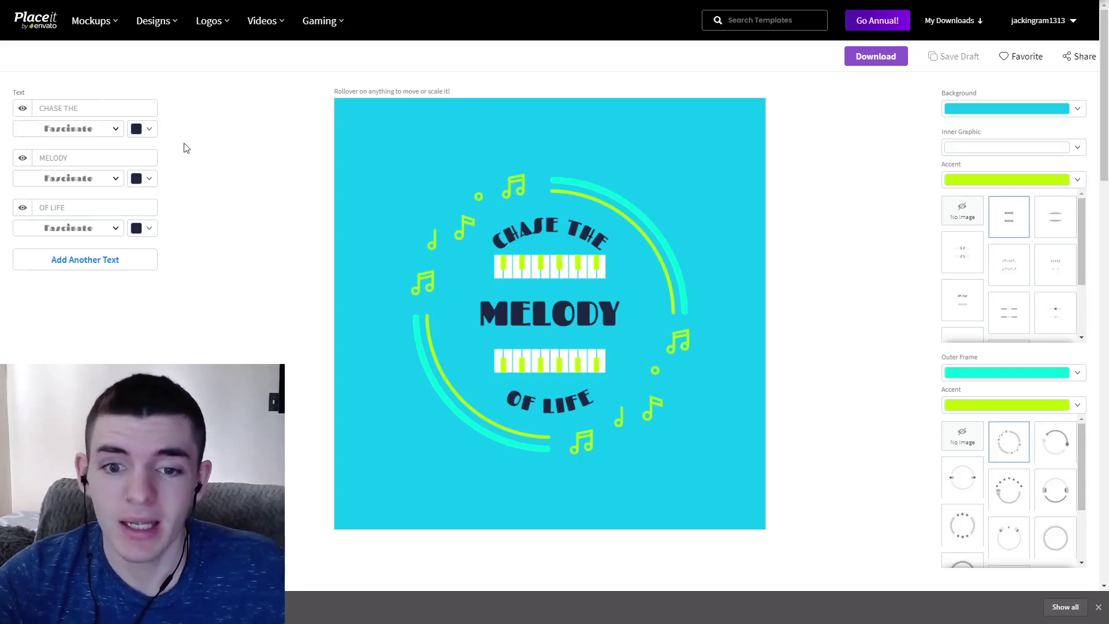
# In the Placeit editor, set the design's background to black and all three text lines to white
pyautogui.click(998, 150)
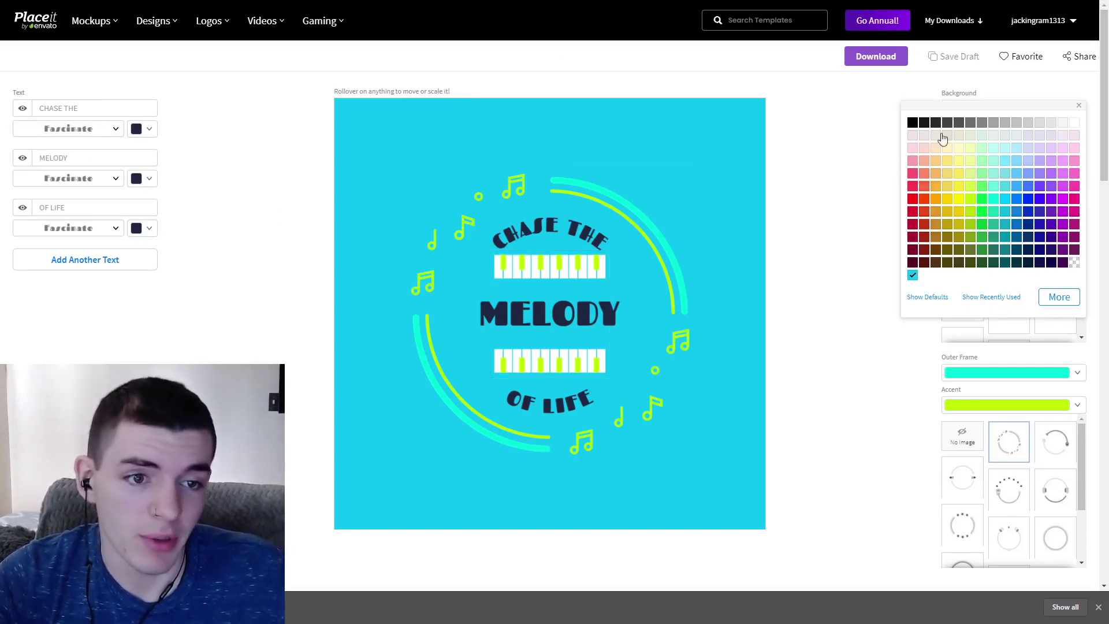
pyautogui.click(913, 122)
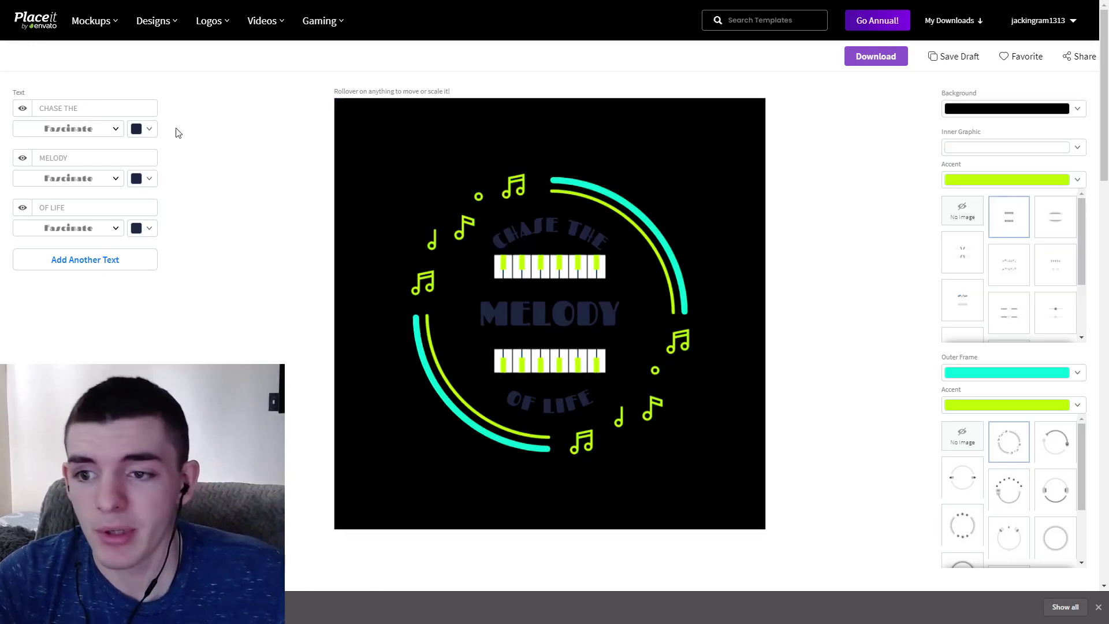
pyautogui.click(142, 128)
pyautogui.click(186, 140)
pyautogui.click(143, 178)
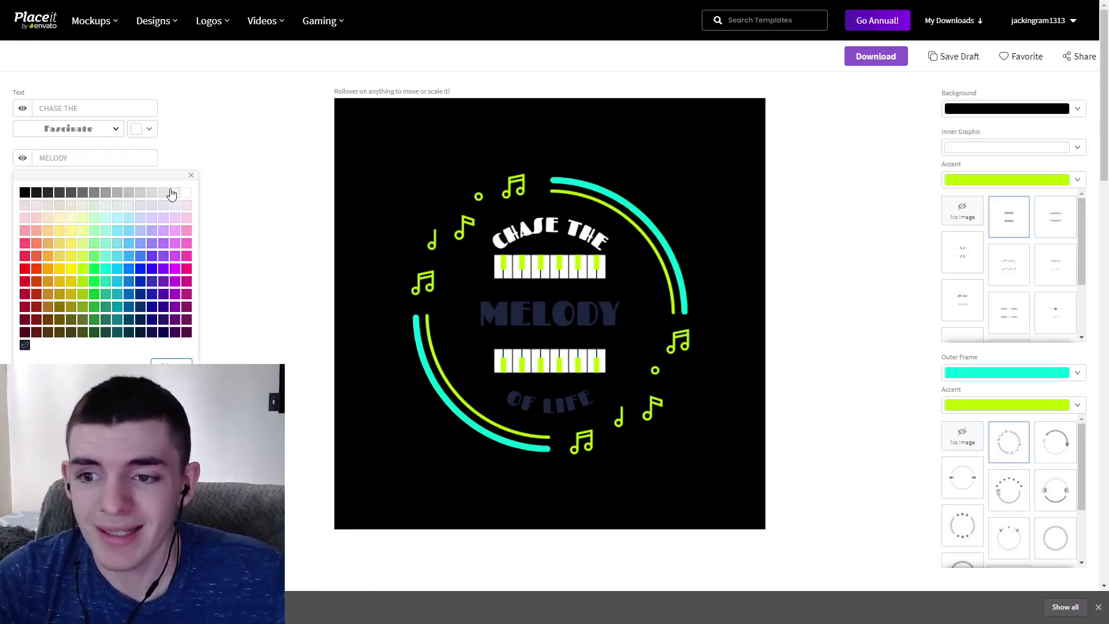
pyautogui.click(186, 193)
pyautogui.click(143, 228)
pyautogui.click(185, 243)
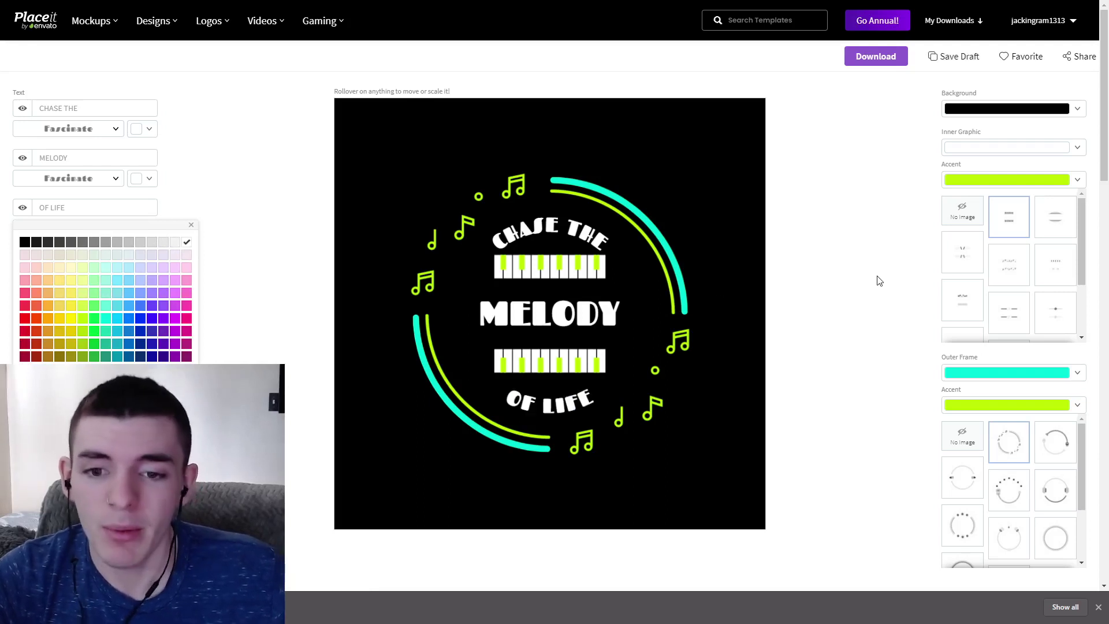
# Set the accent colour of the inner piano-key graphic to black
pyautogui.click(986, 180)
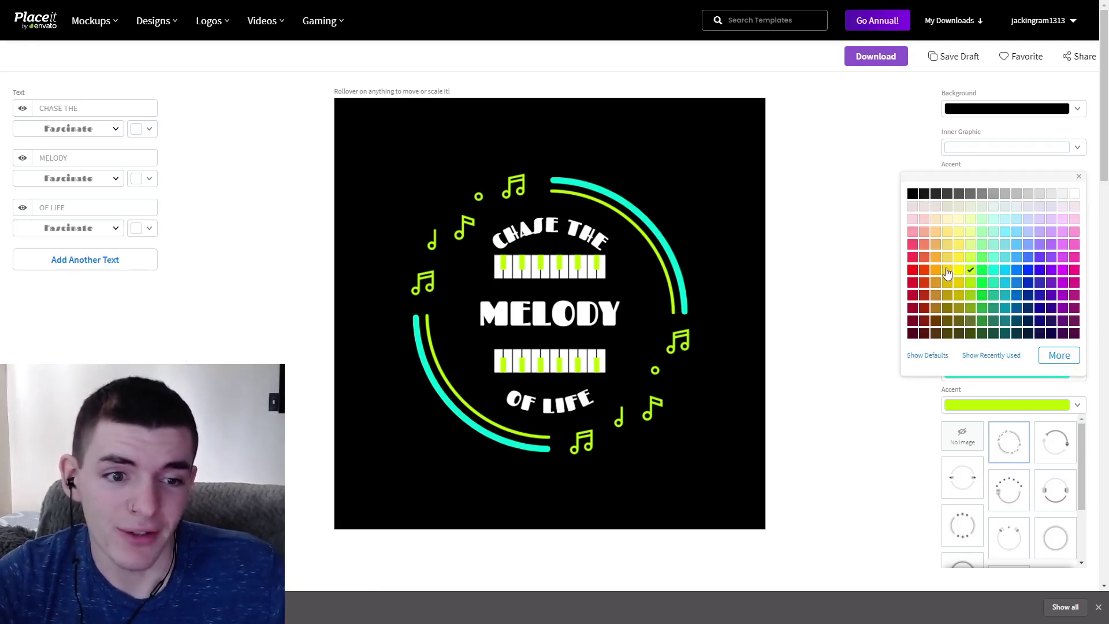
pyautogui.click(1075, 193)
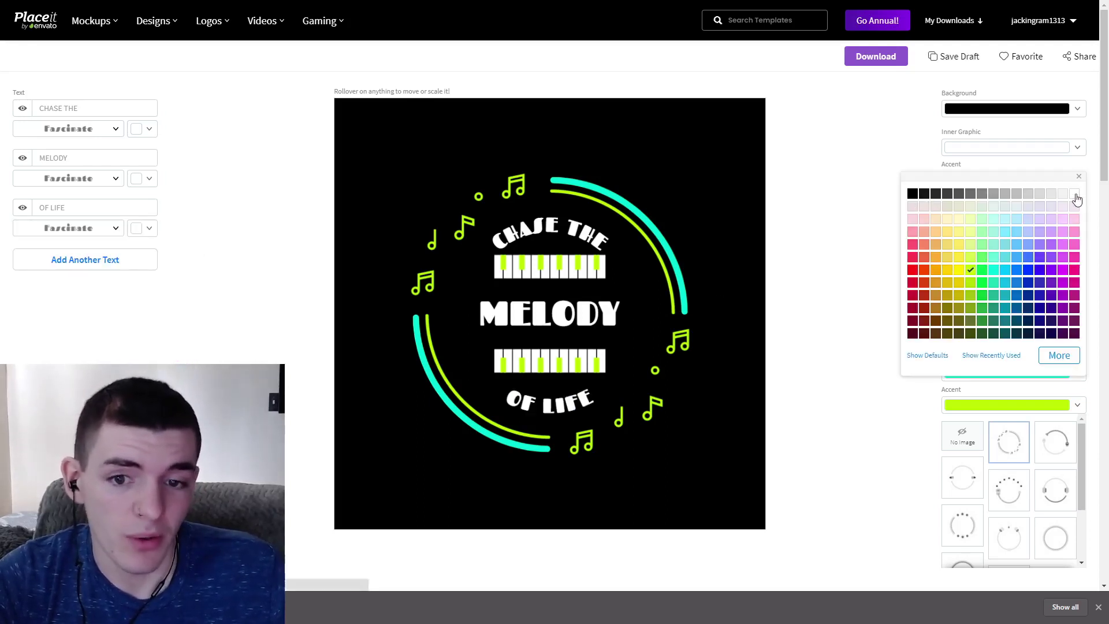
pyautogui.click(912, 195)
pyautogui.click(858, 207)
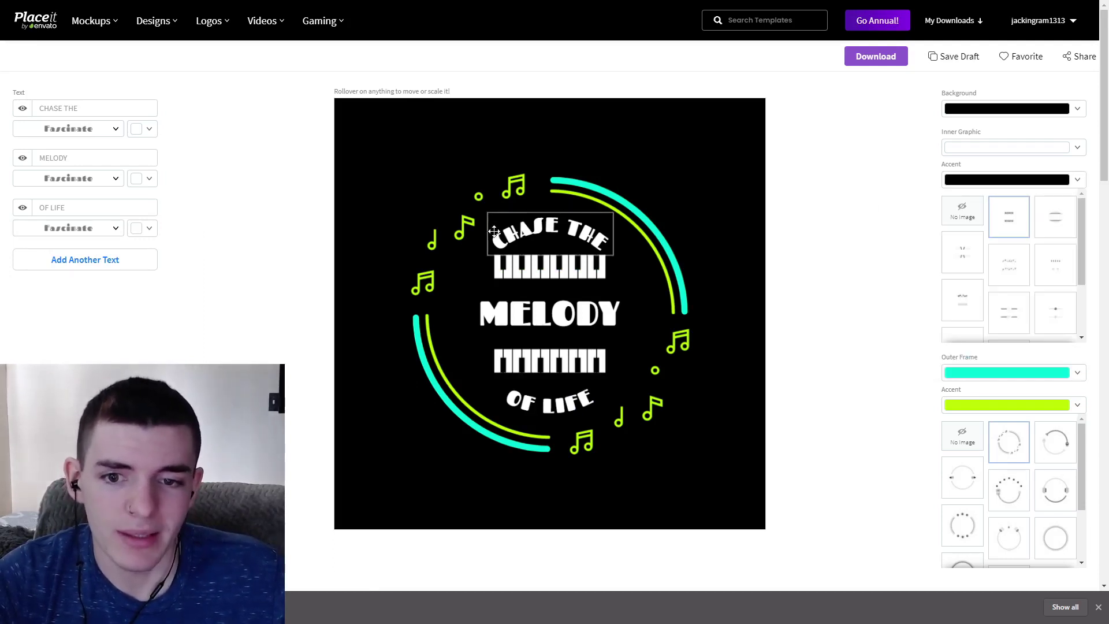
# Try red for the outer frame's main colour and change it to orange
pyautogui.click(1000, 372)
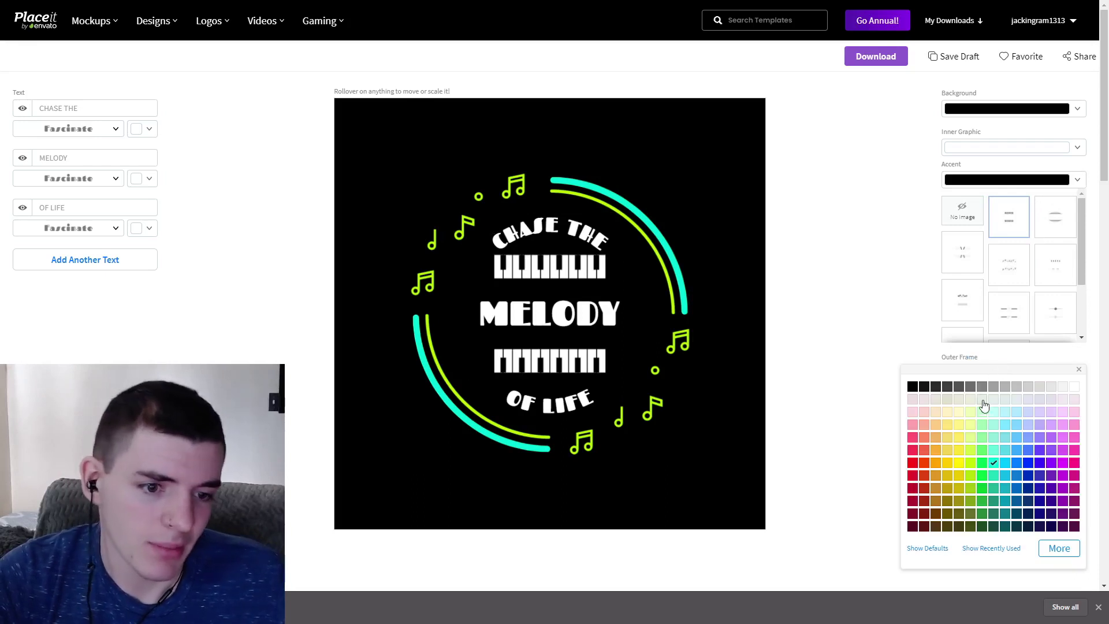
pyautogui.click(913, 462)
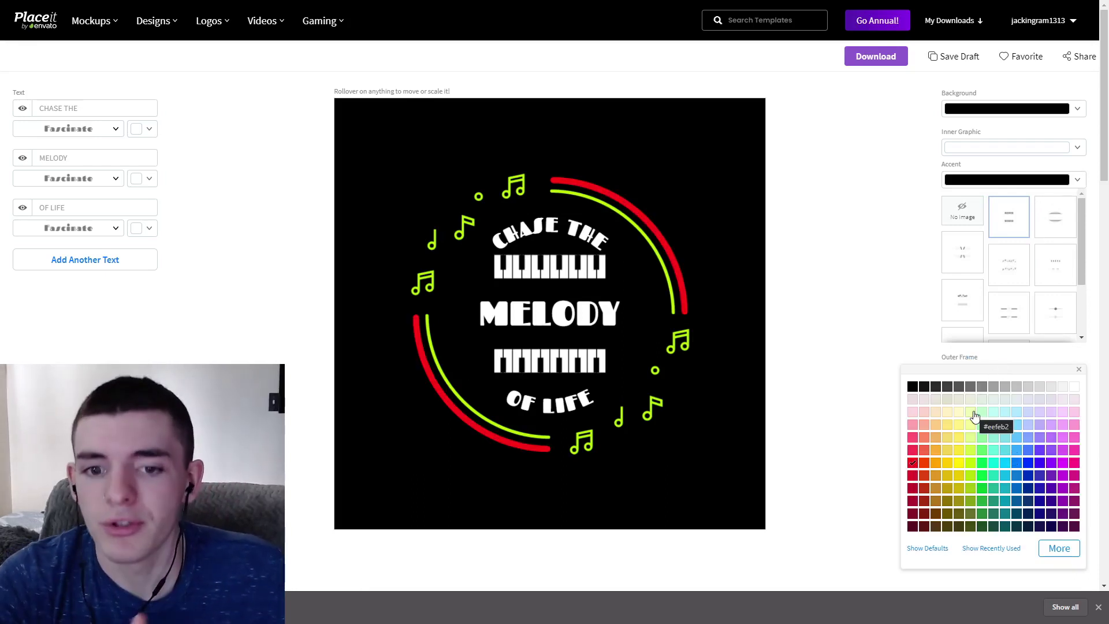
pyautogui.click(940, 463)
pyautogui.click(870, 340)
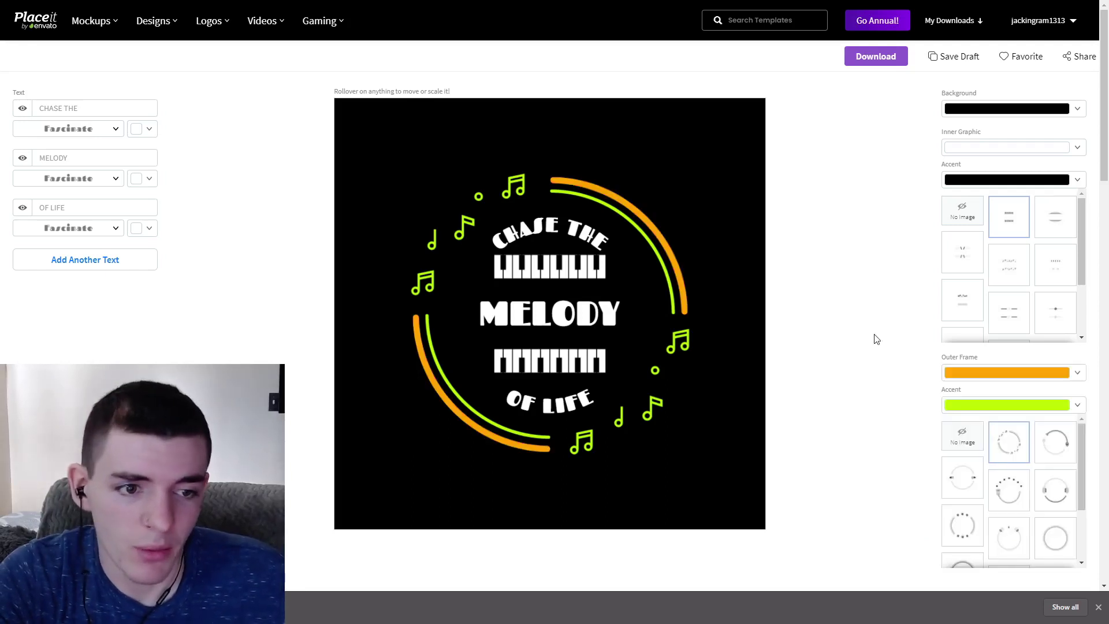
# Try red, blue and darker teal shades for the outer frame's accent, and settle on a bright mint green
pyautogui.click(999, 400)
pyautogui.click(913, 487)
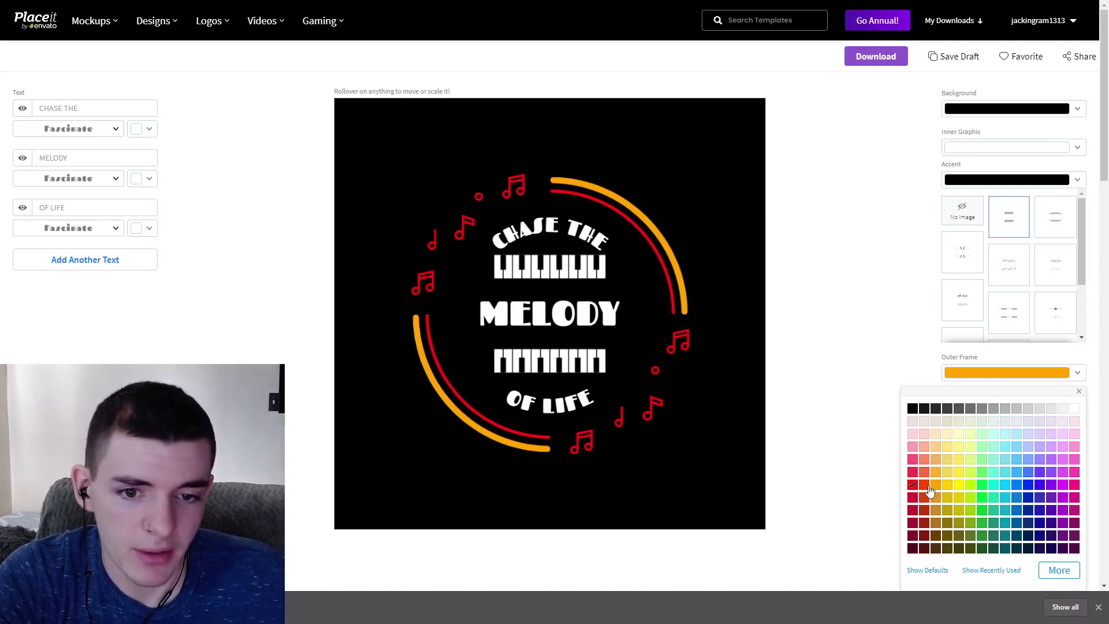
pyautogui.click(1029, 484)
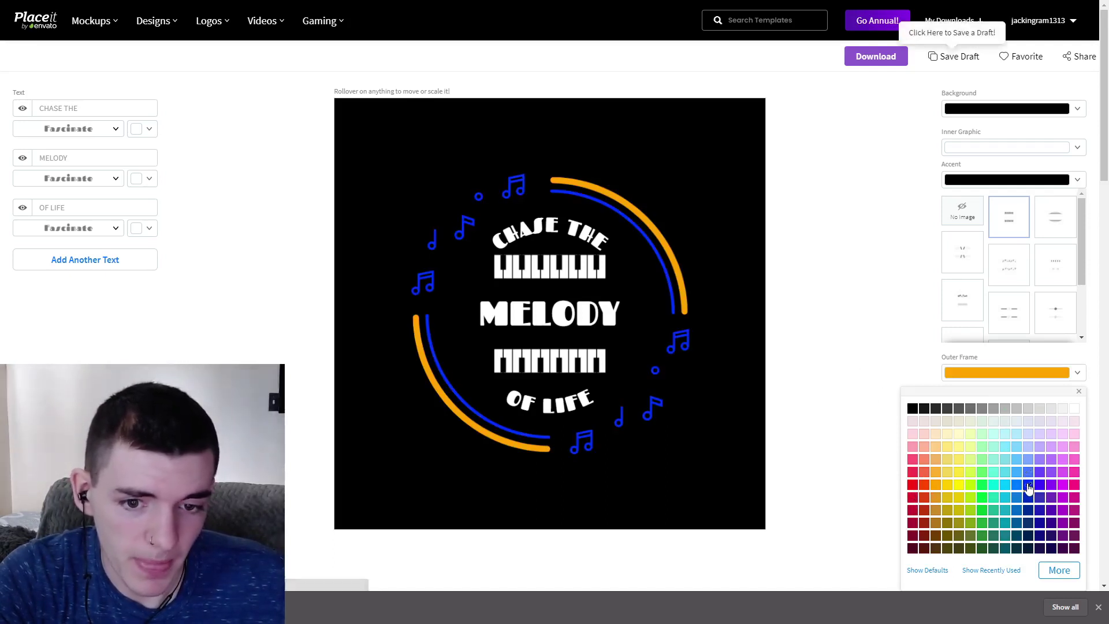
pyautogui.click(1016, 523)
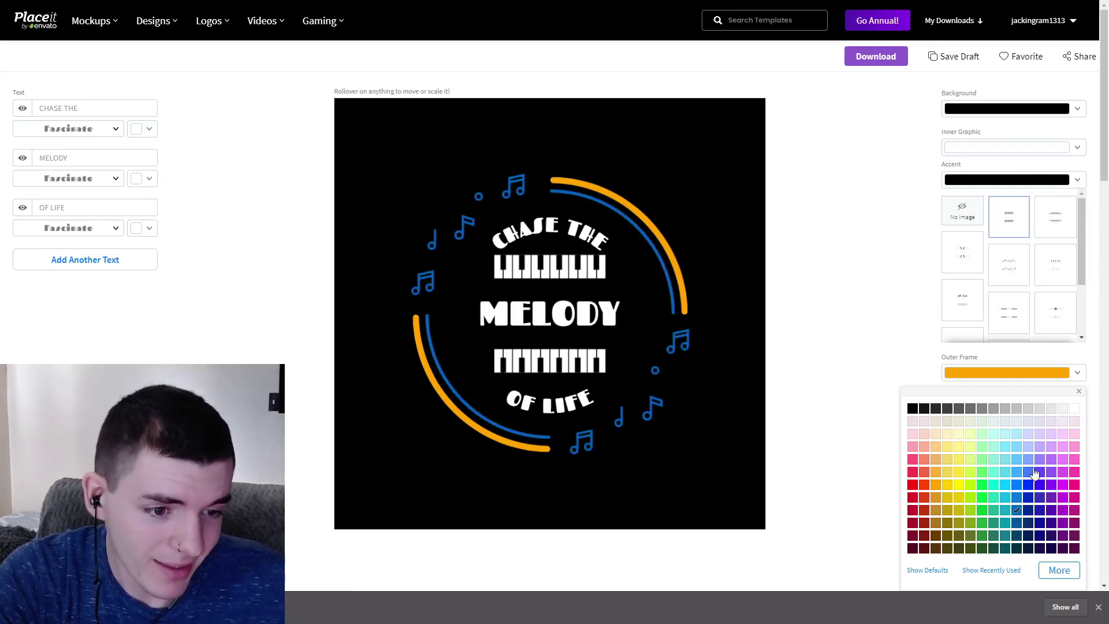
pyautogui.click(1029, 472)
pyautogui.click(994, 536)
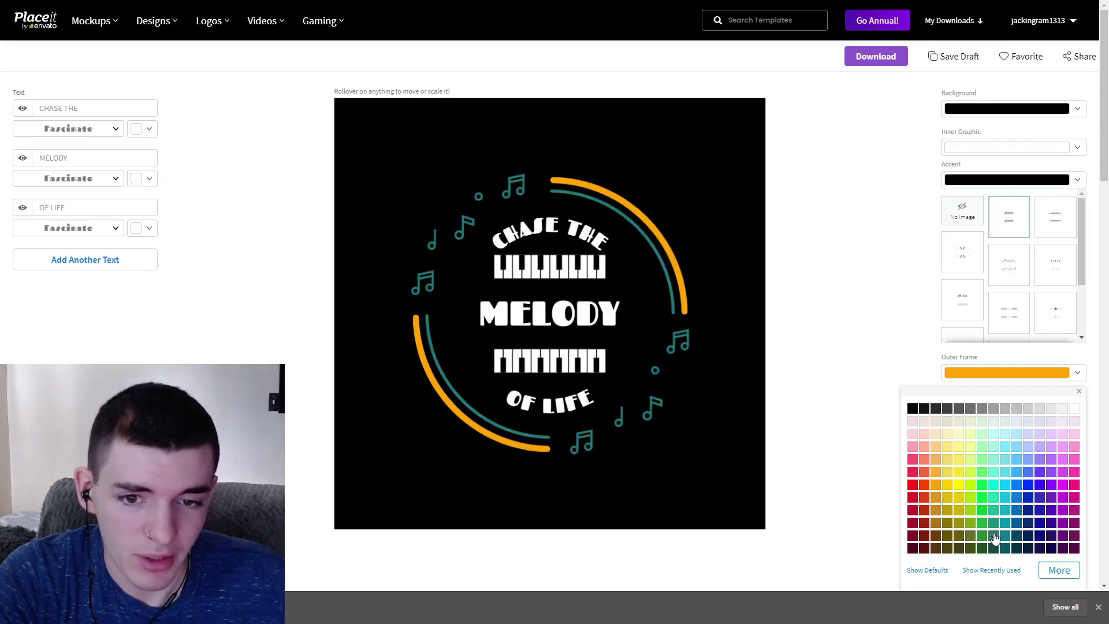
pyautogui.click(994, 524)
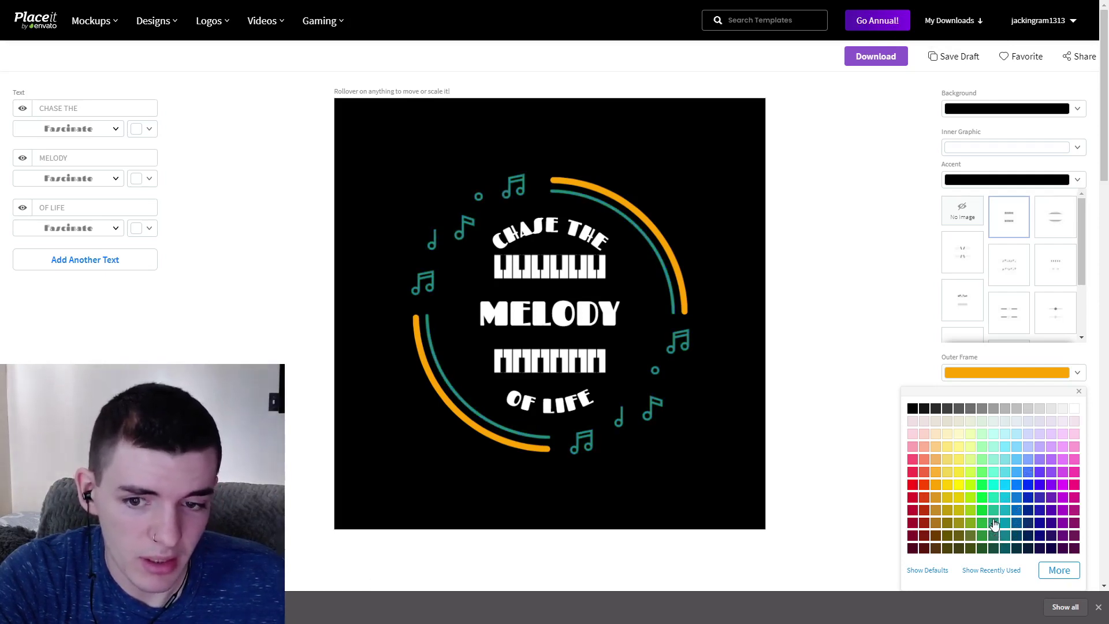
pyautogui.click(994, 512)
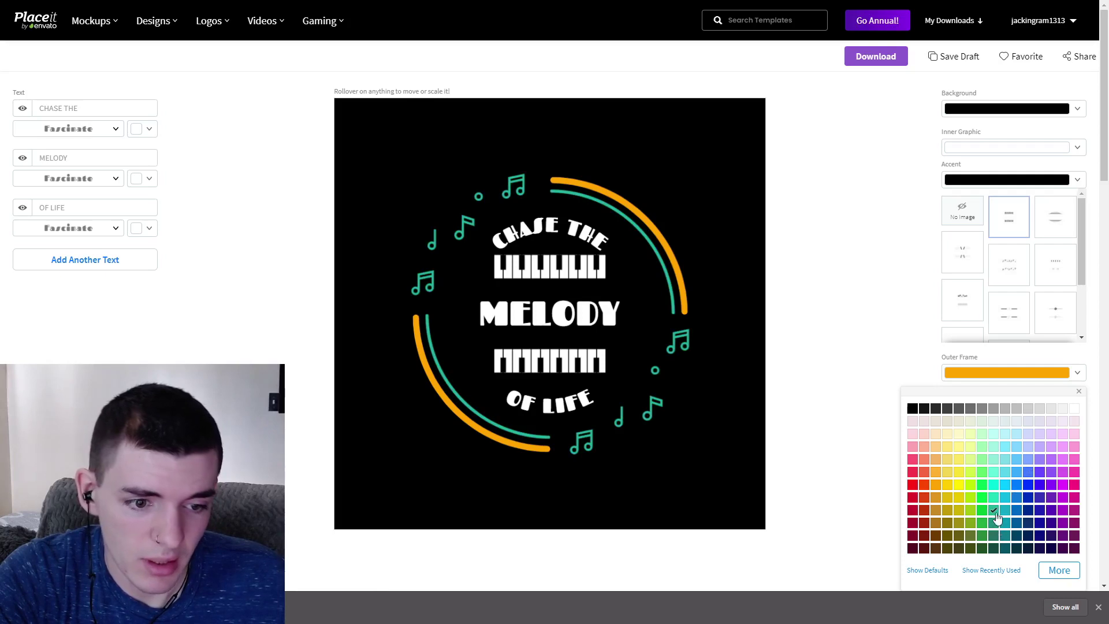
pyautogui.click(994, 499)
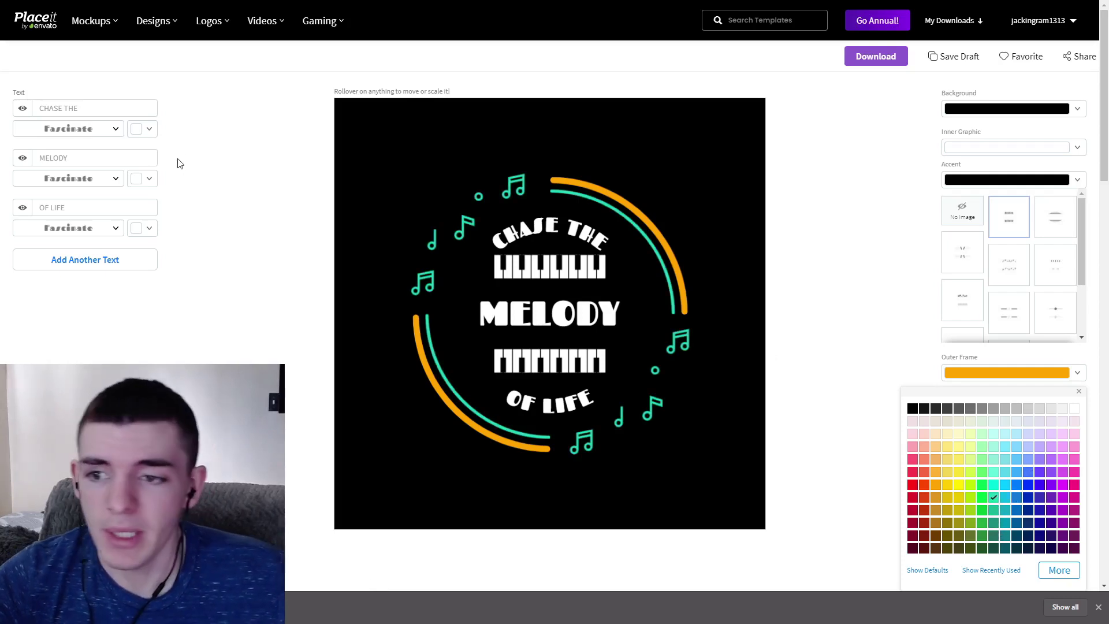
pyautogui.click(193, 149)
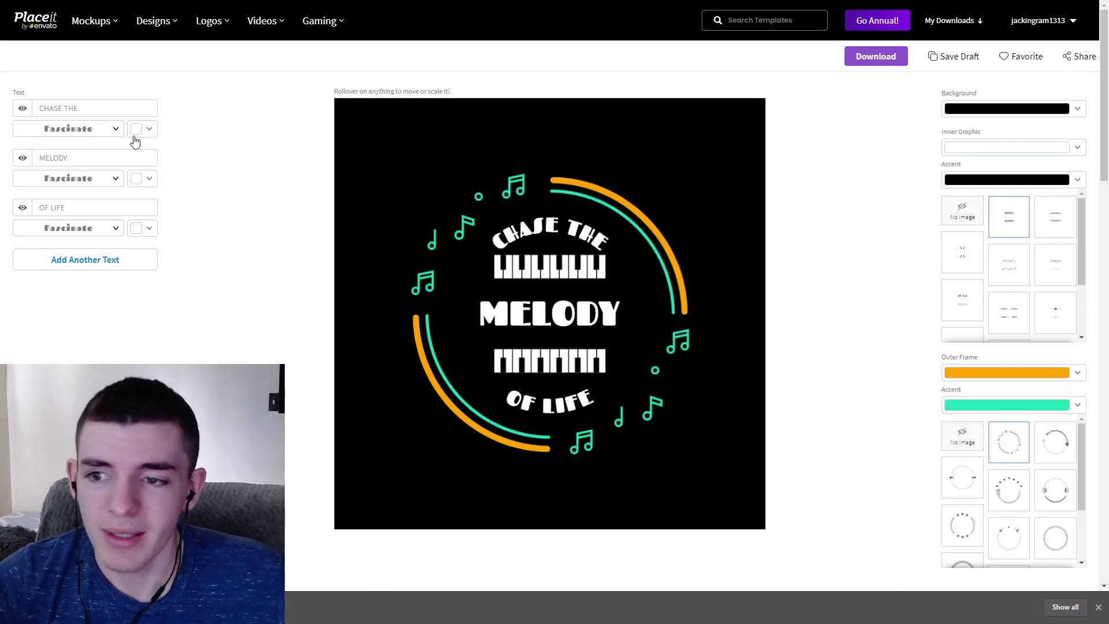
# Replace the first text line with "DAD" and the second with "THE MAN, THE MYTH"
pyautogui.moveTo(79, 108); pyautogui.dragTo(6, 114)
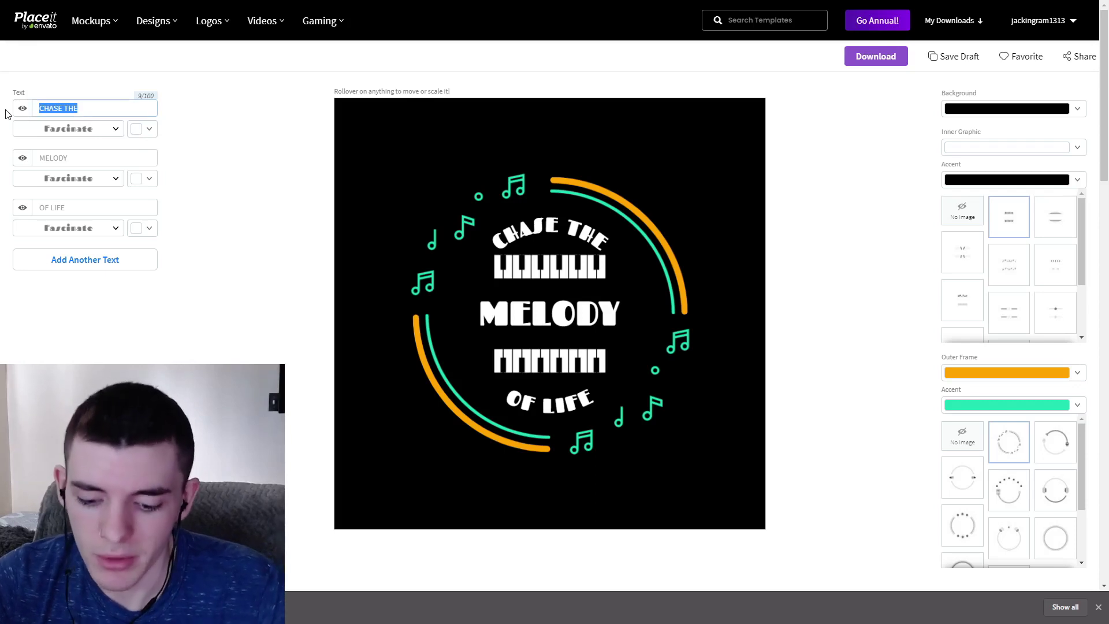
pyautogui.write('DAD')
pyautogui.moveTo(87, 158); pyautogui.dragTo(5, 165)
pyautogui.write('THYE MA')
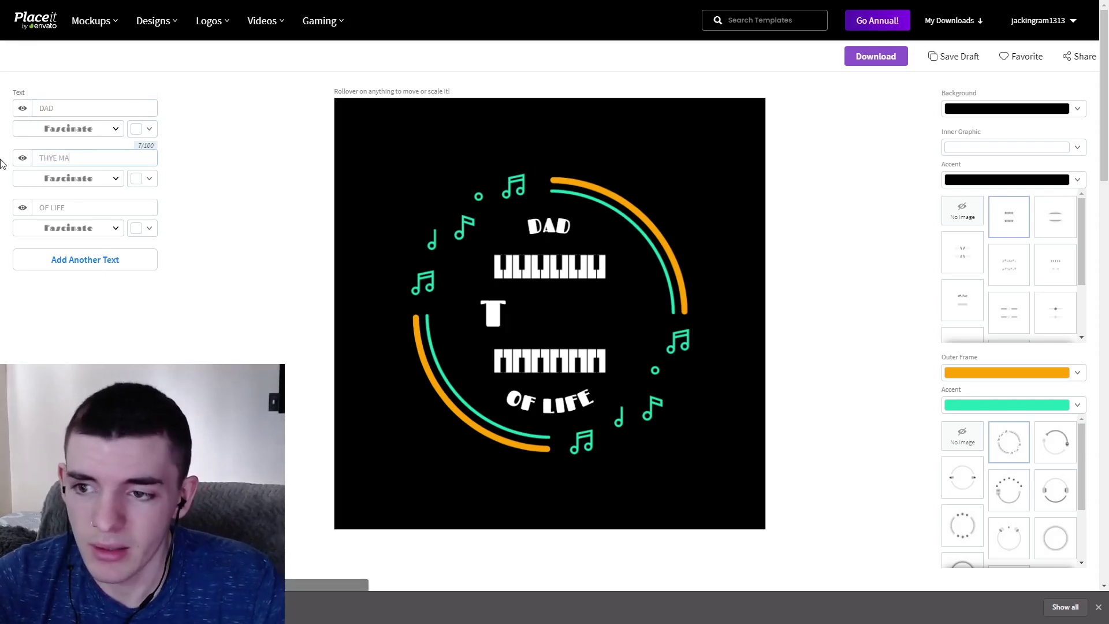
pyautogui.press('BackSpace')
pyautogui.press('BackSpace')
pyautogui.press('BackSpace')
pyautogui.press('BackSpace')
pyautogui.press('BackSpace')
pyautogui.write('E MAN THE M')
pyautogui.write('Y')
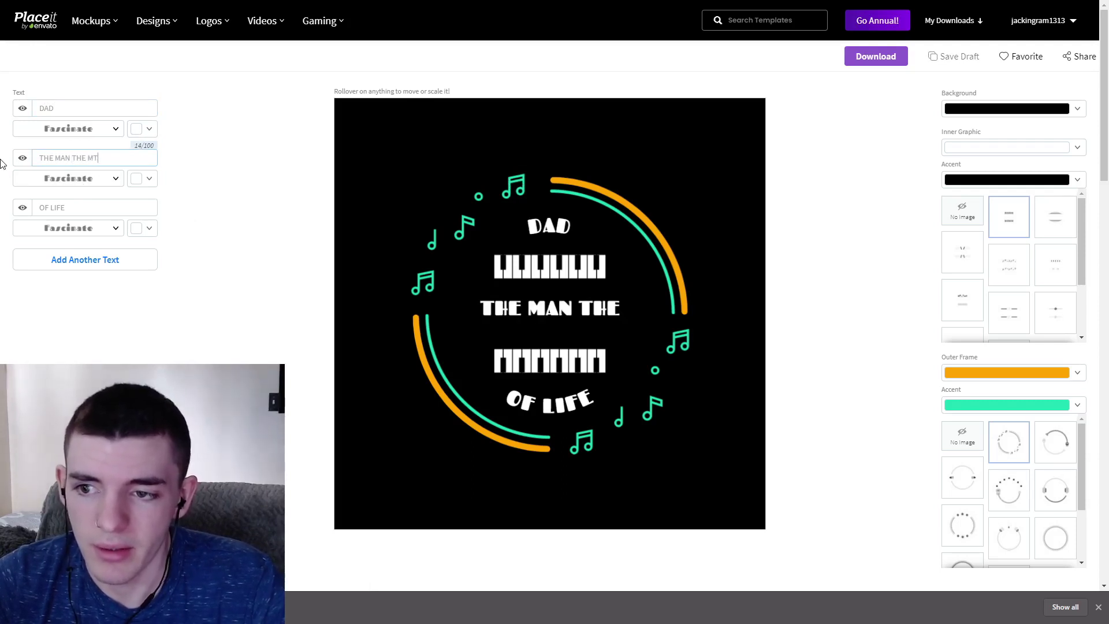
pyautogui.press('BackSpace')
pyautogui.press('BackSpace')
pyautogui.write('YTH')
pyautogui.press('Left')
pyautogui.press('Left')
pyautogui.press('Left')
pyautogui.write('MAN')
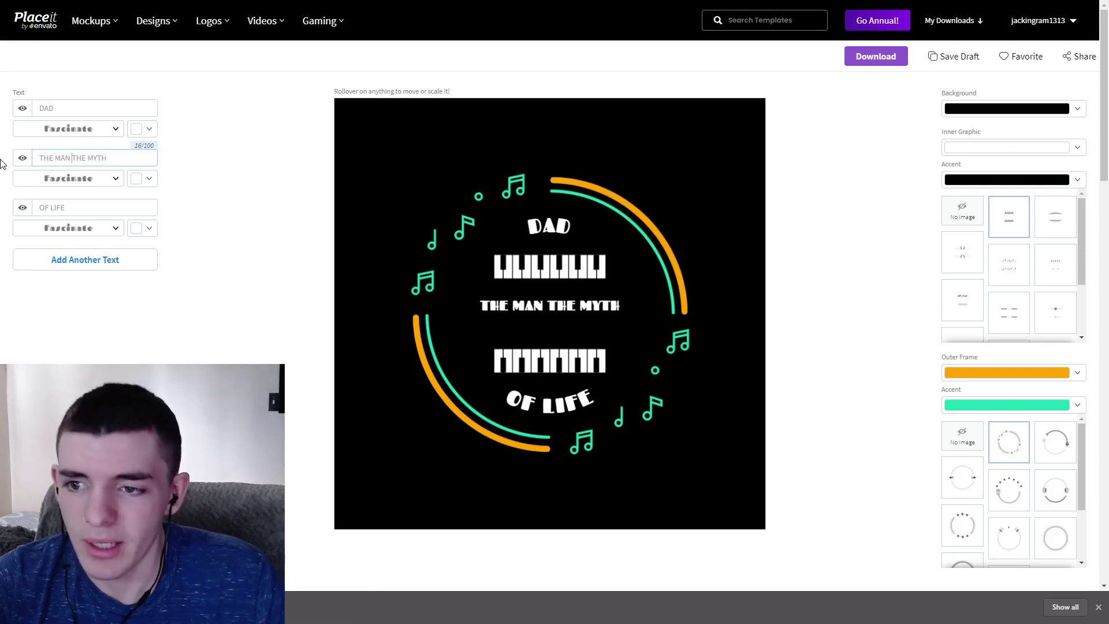
pyautogui.write(',')
# Replace the third text line "OF LIFE" with "THE PIANO LEGEND"
pyautogui.press('Tab')
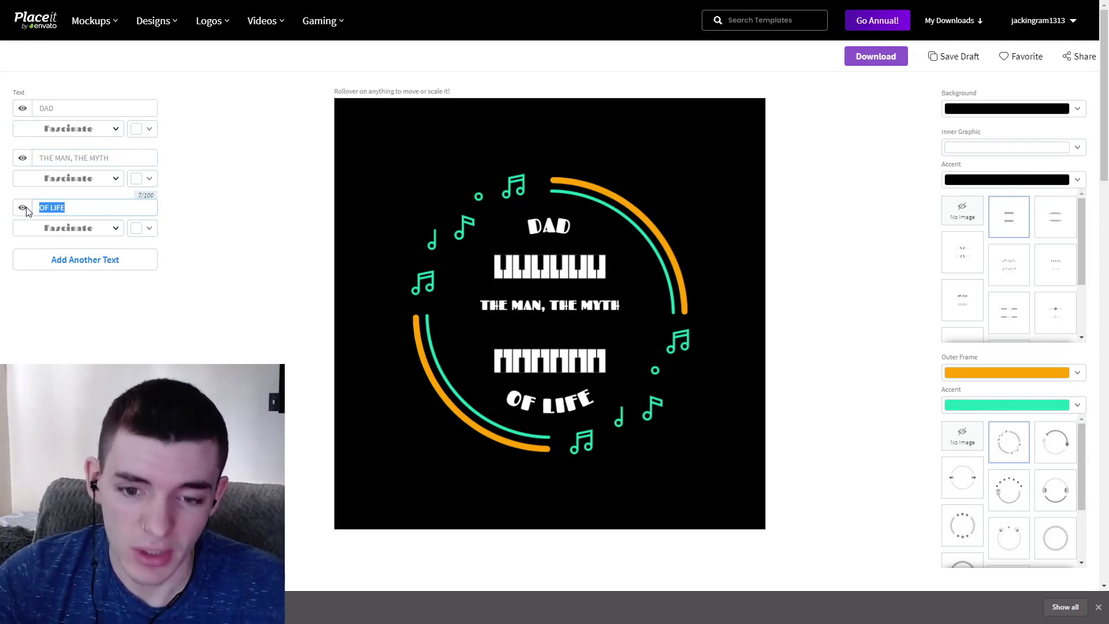
pyautogui.write('THE PIUA')
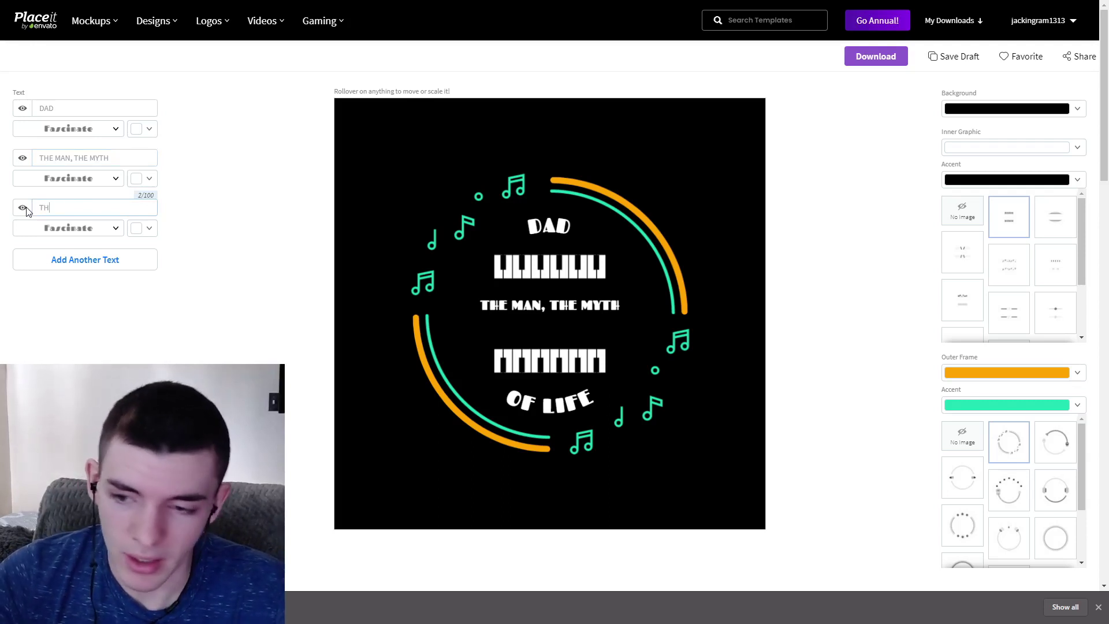
pyautogui.press('BackSpace')
pyautogui.press('BackSpace')
pyautogui.write('ANO LEGEND')
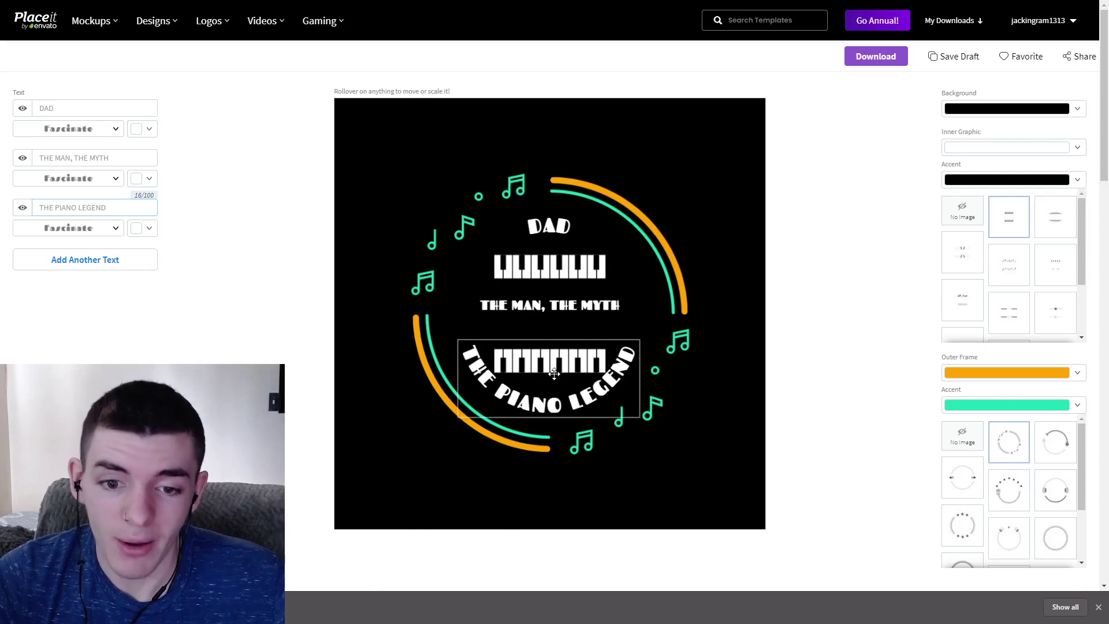
# Shrink the piano-key graphic slightly and set the outer frame's main colour to white
pyautogui.moveTo(567, 268)
pyautogui.mouseDown()
pyautogui.moveTo(609, 249)
pyautogui.moveTo(572, 260)
pyautogui.mouseUp()
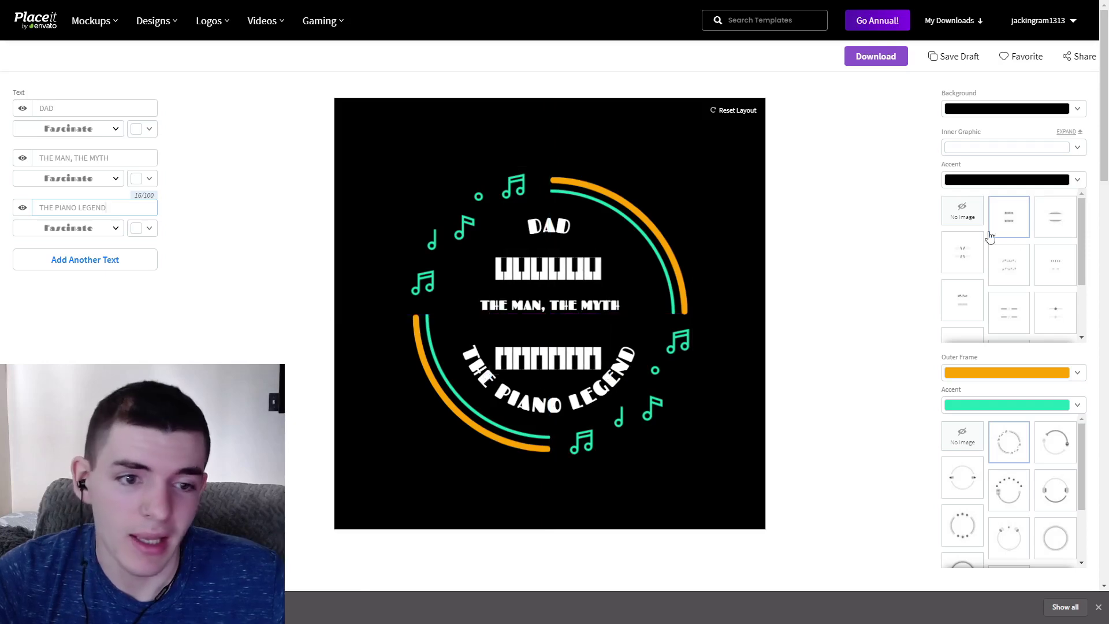
pyautogui.click(971, 373)
pyautogui.click(1071, 401)
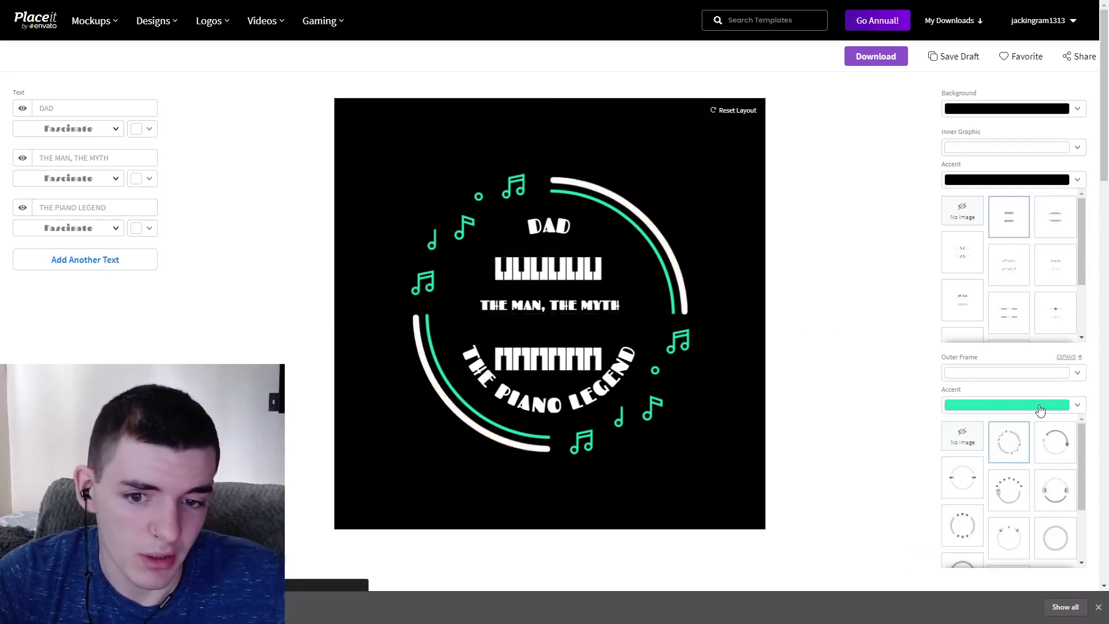
# Try white and red for the outer frame's accent, and settle on bright yellow
pyautogui.click(1078, 408)
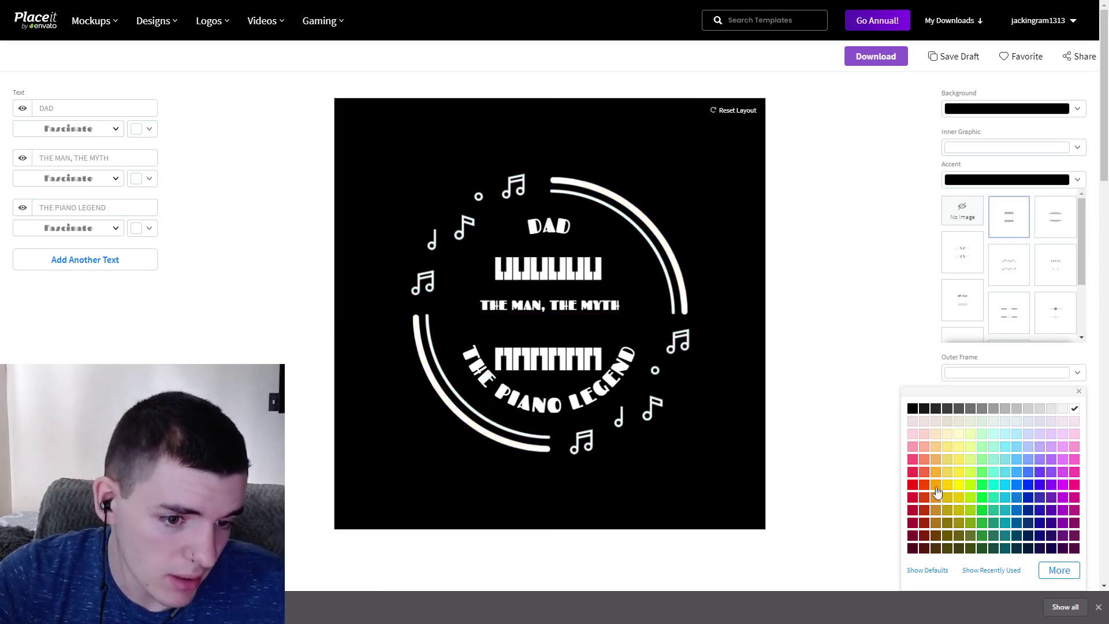
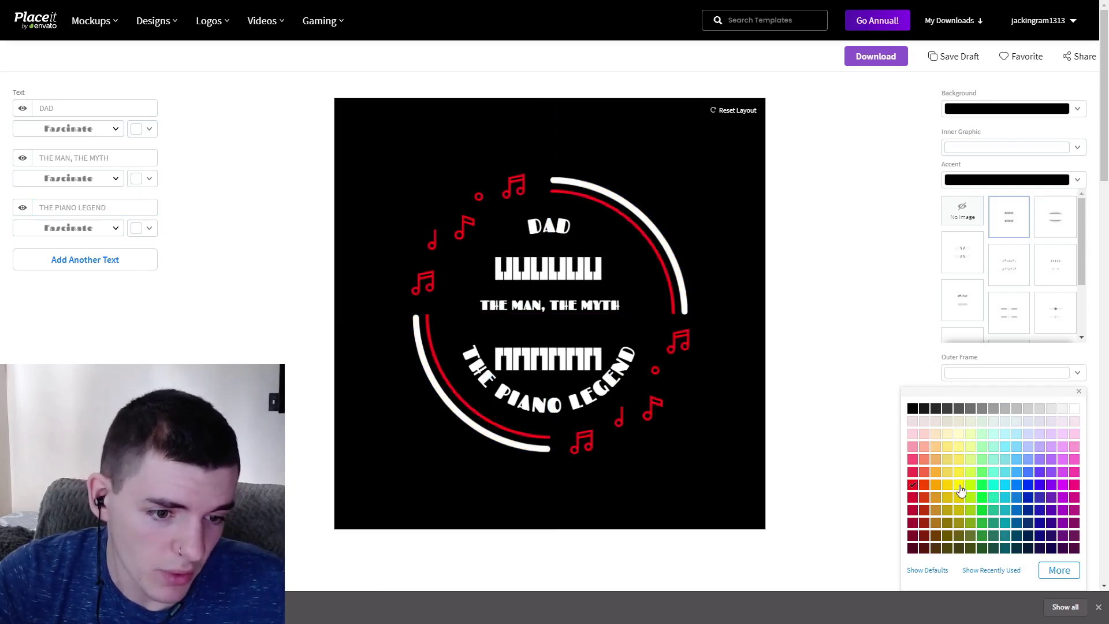
pyautogui.click(858, 346)
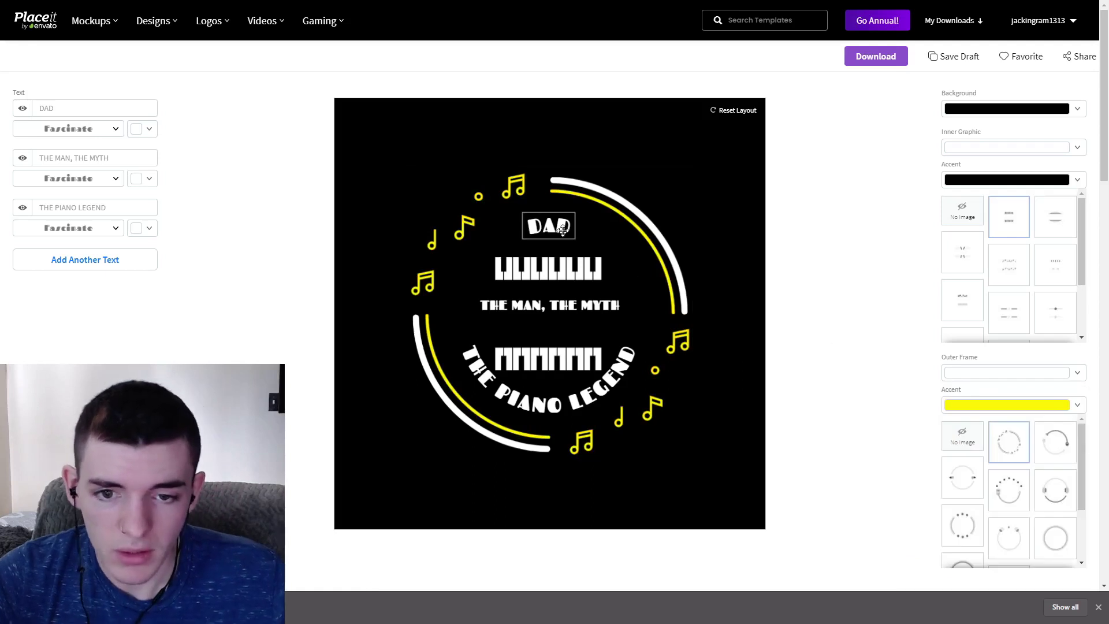
# Set the "DAD" text in the saved Bebas Neue font, enlarge it and centre it above the piano keys
pyautogui.moveTo(563, 230); pyautogui.dragTo(565, 224)
pyautogui.click(108, 129)
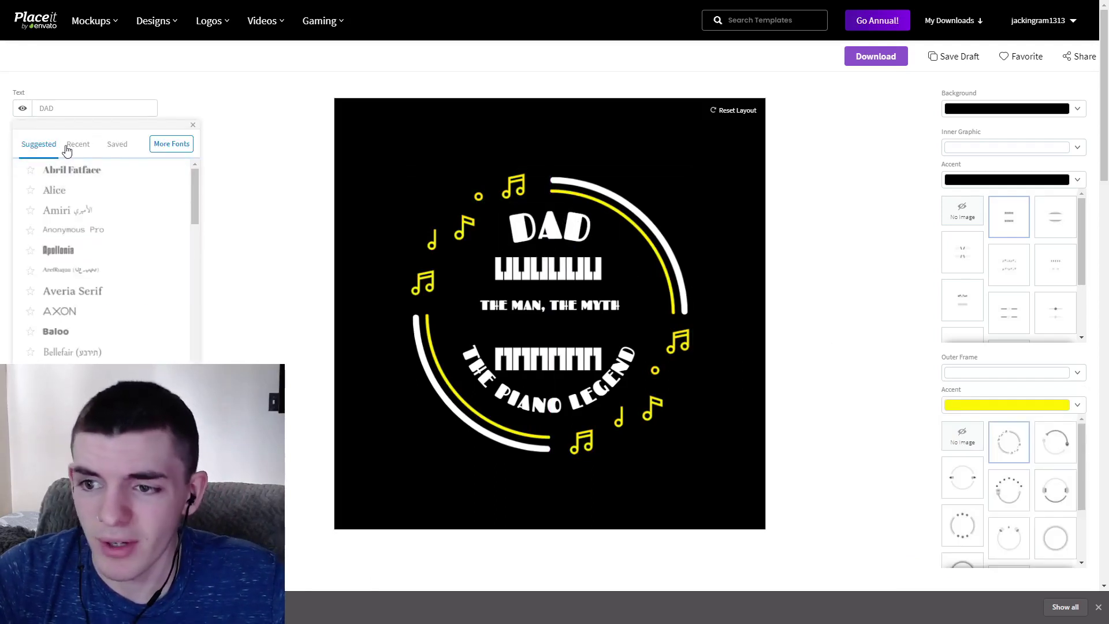
pyautogui.click(69, 146)
pyautogui.click(117, 144)
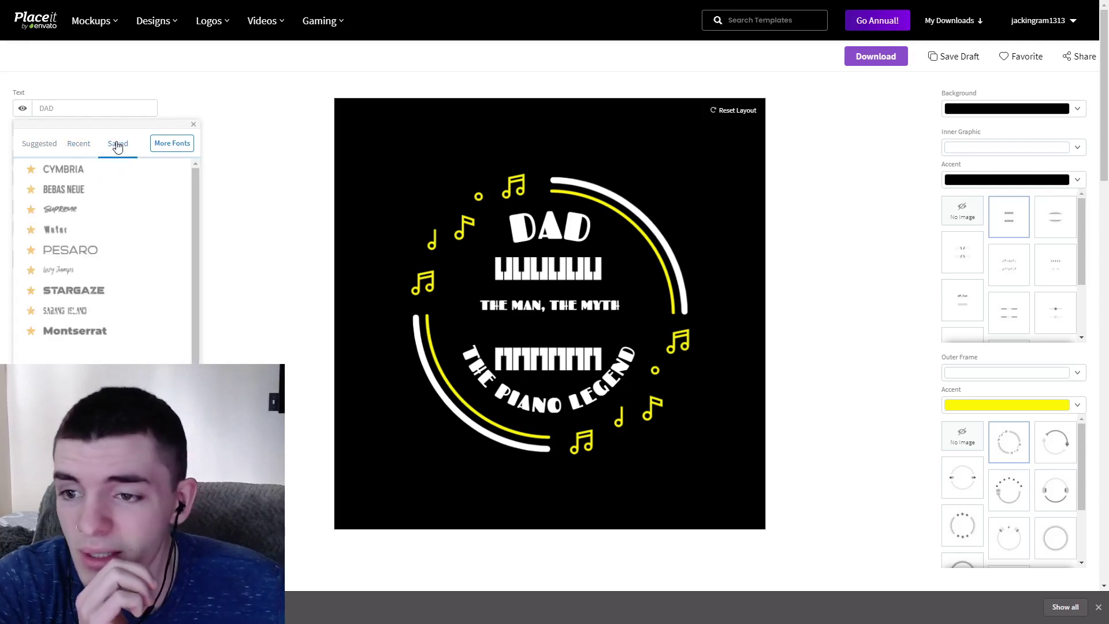
pyautogui.click(90, 191)
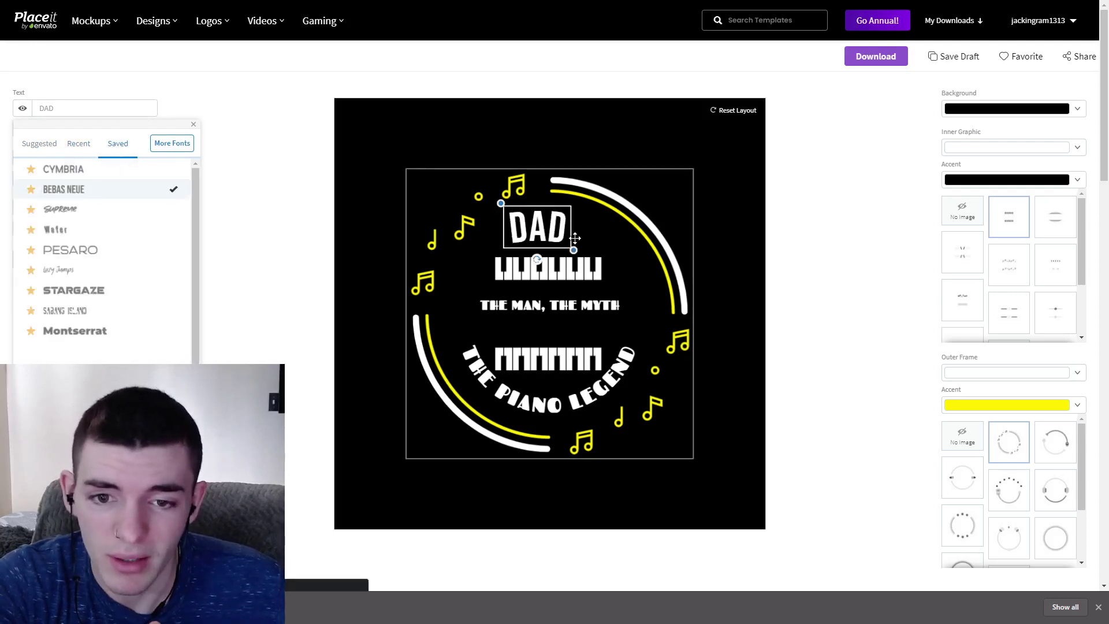
pyautogui.moveTo(577, 252); pyautogui.dragTo(592, 259)
pyautogui.moveTo(541, 228); pyautogui.dragTo(563, 228)
# Move the piano-key graphic and the curved "THE PIANO LEGEND" text down slightly
pyautogui.moveTo(567, 269); pyautogui.dragTo(570, 272)
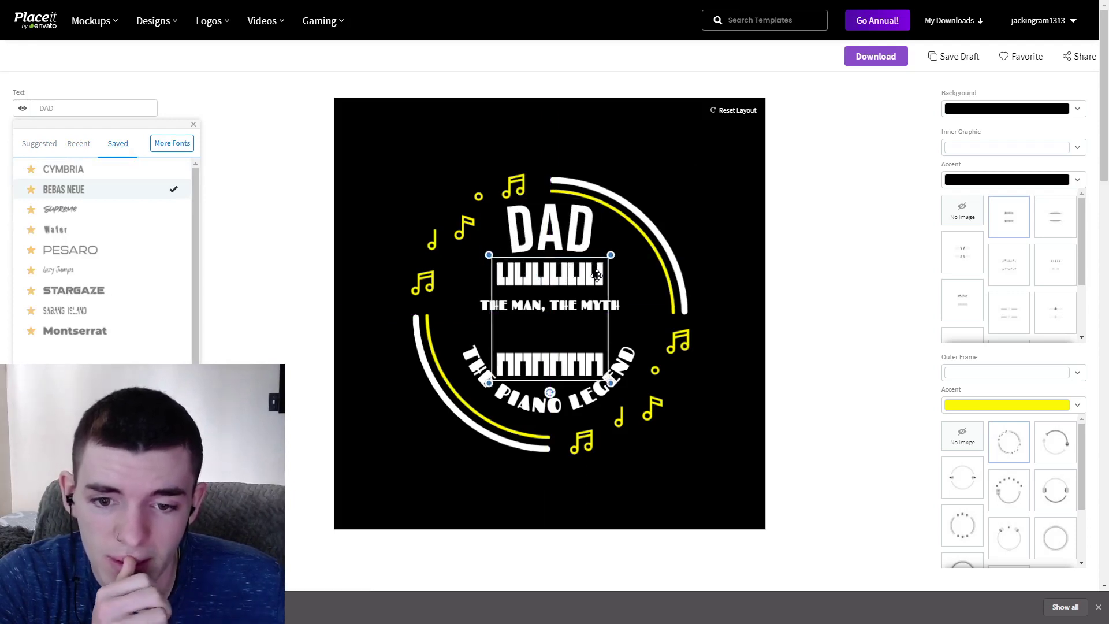
pyautogui.moveTo(584, 404); pyautogui.dragTo(582, 411)
pyautogui.click(226, 248)
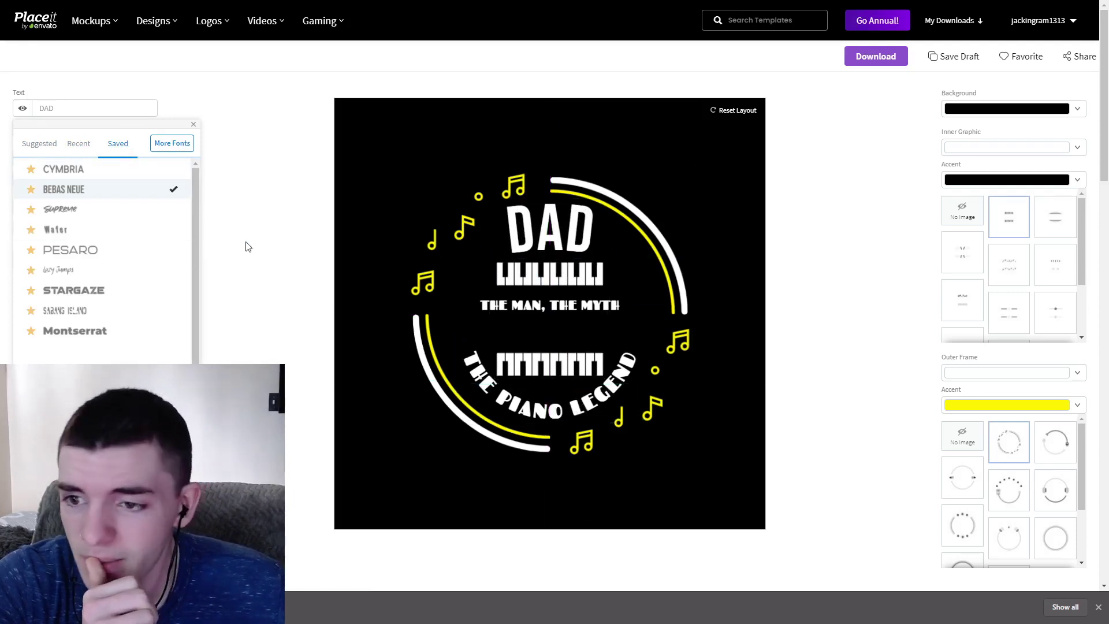
# Change the font of "THE PIANO LEGEND" to the saved Bebas Neue
pyautogui.click(125, 228)
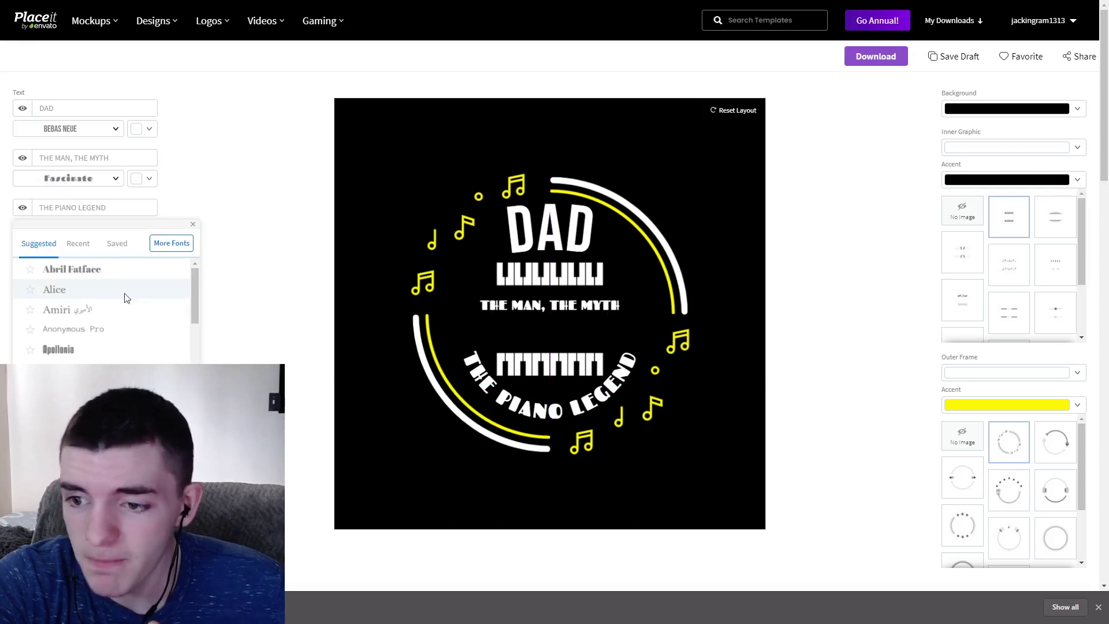
pyautogui.click(117, 243)
pyautogui.click(73, 287)
# Shrink and reposition the piano-key graphic, and place "THE MAN, THE MYTH" midway between its two rows of keys
pyautogui.moveTo(560, 390); pyautogui.dragTo(559, 375)
pyautogui.click(602, 347)
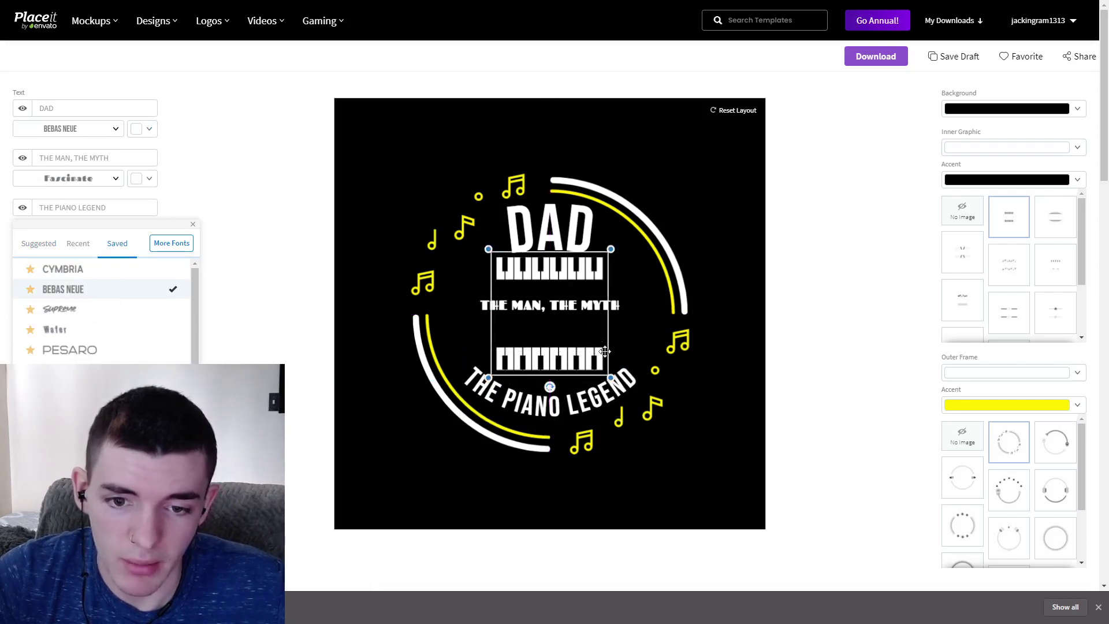
pyautogui.moveTo(610, 249); pyautogui.dragTo(586, 271)
pyautogui.moveTo(563, 323); pyautogui.dragTo(554, 312)
# Add a fourth text line and remove its grey text background, keeping the letters white
pyautogui.click(104, 161)
pyautogui.click(78, 159)
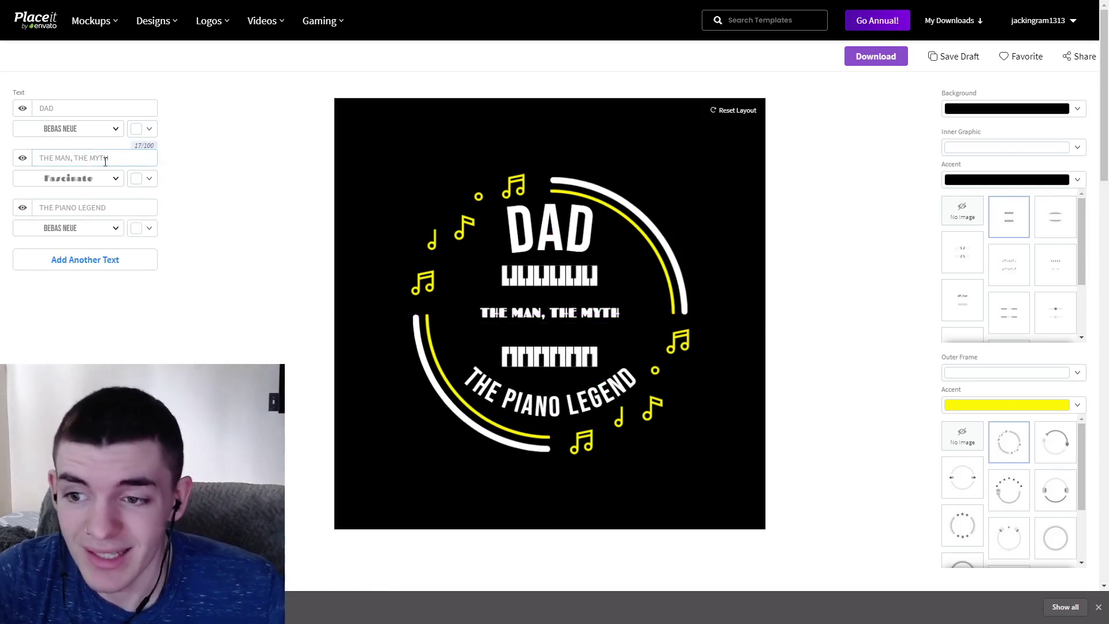
pyautogui.click(87, 264)
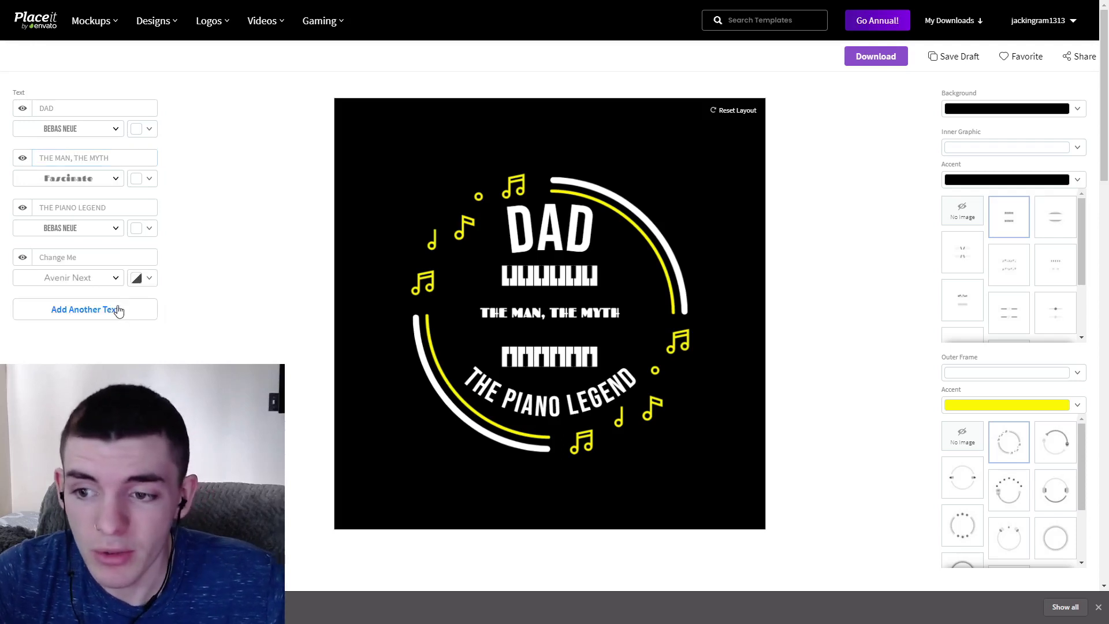
pyautogui.click(106, 278)
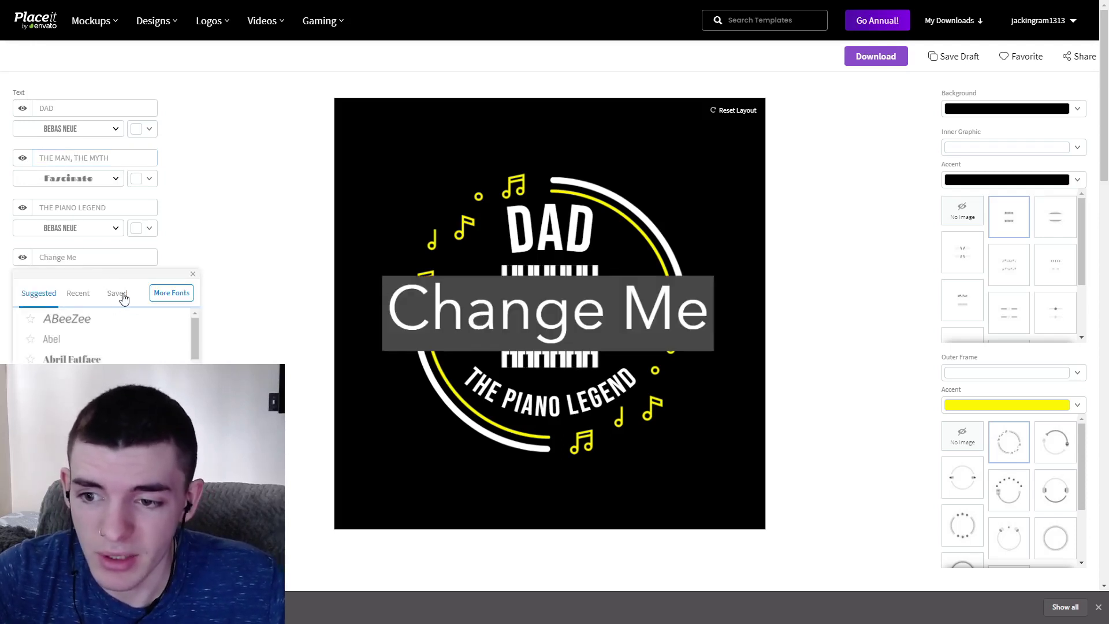
pyautogui.click(219, 293)
pyautogui.click(143, 281)
pyautogui.click(146, 290)
pyautogui.click(24, 340)
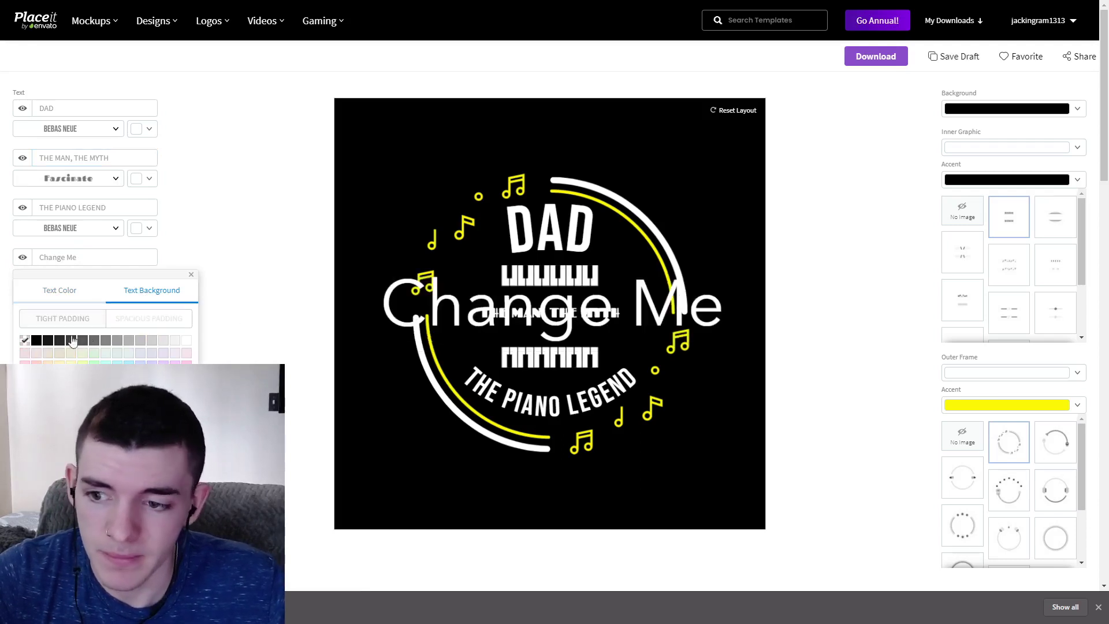
pyautogui.click(70, 295)
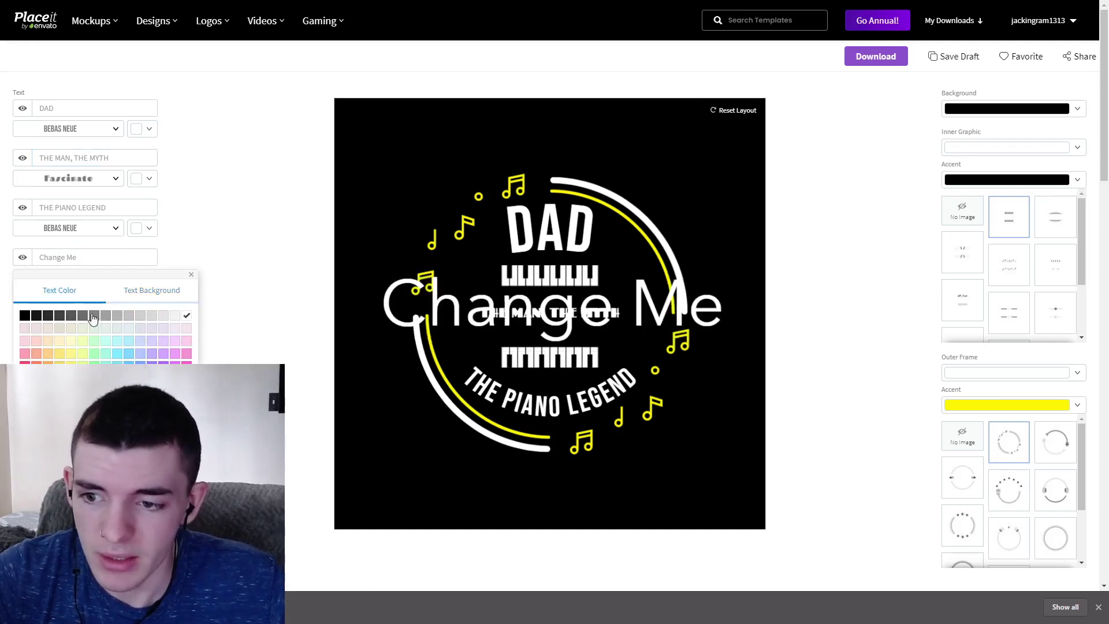
pyautogui.click(273, 322)
# Replace the new text line's placeholder "Change Me" with "THE MYTH"
pyautogui.moveTo(59, 257); pyautogui.dragTo(6, 260)
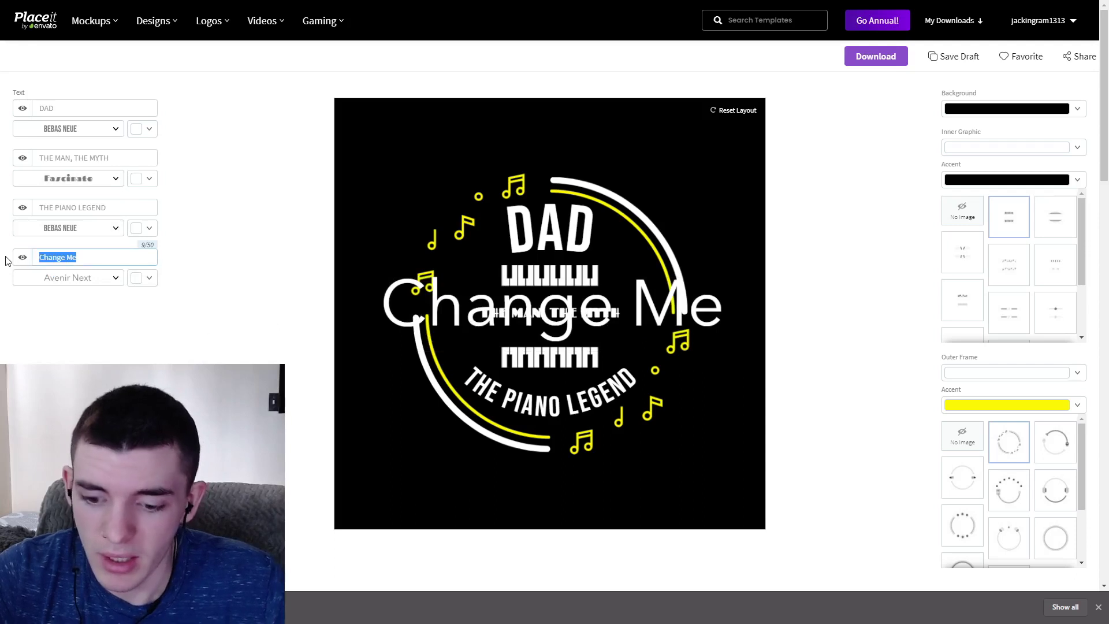
pyautogui.write('THE MUT')
pyautogui.press('BackSpace')
pyautogui.press('BackSpace')
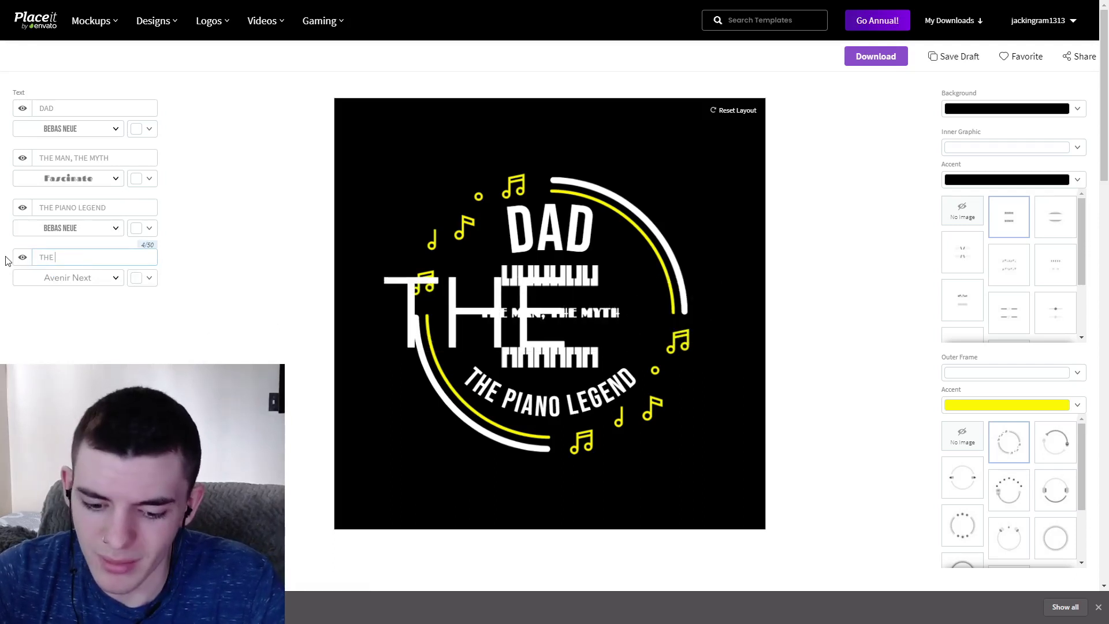
pyautogui.write('YTH')
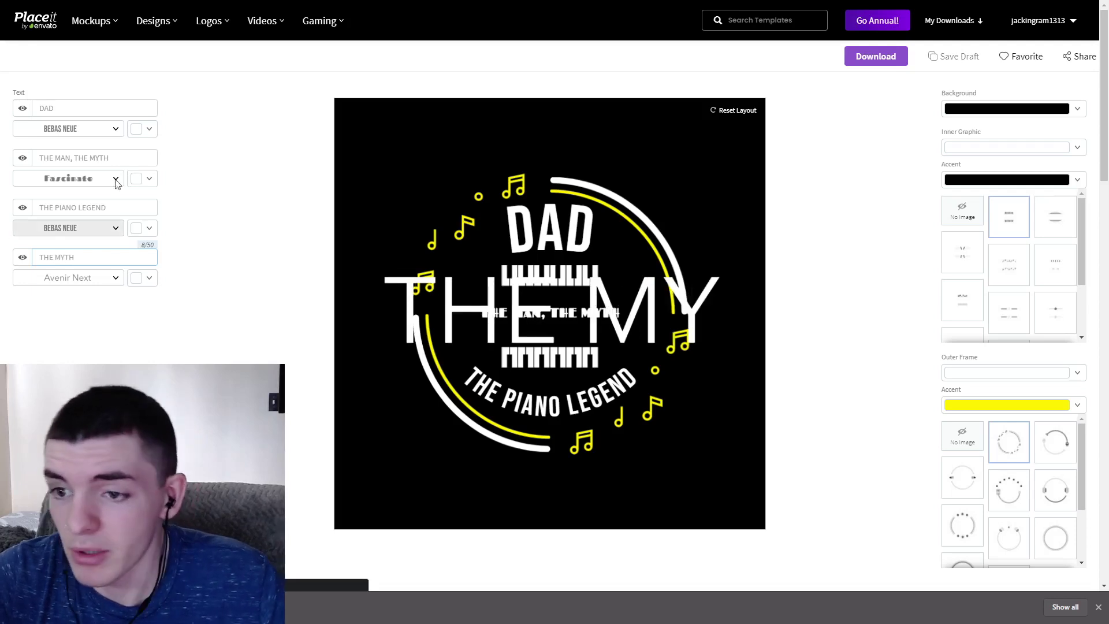
# Shorten the second text line to "THE MAN," and add a comma to the fourth so it reads "THE MYTH,"
pyautogui.doubleClick(99, 158)
pyautogui.press('BackSpace')
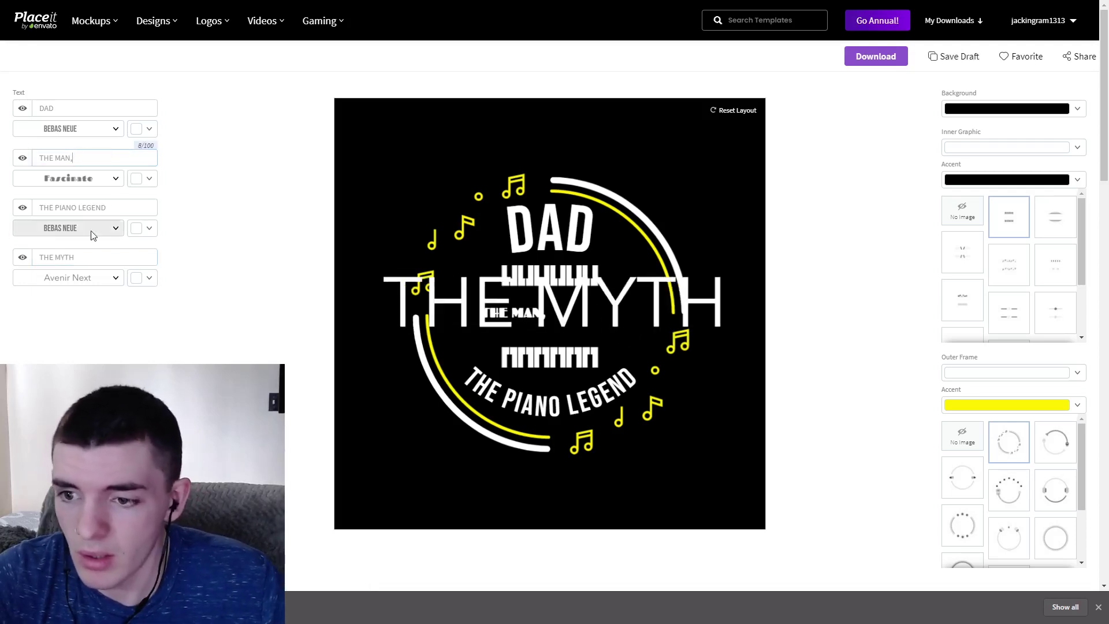
pyautogui.write(',')
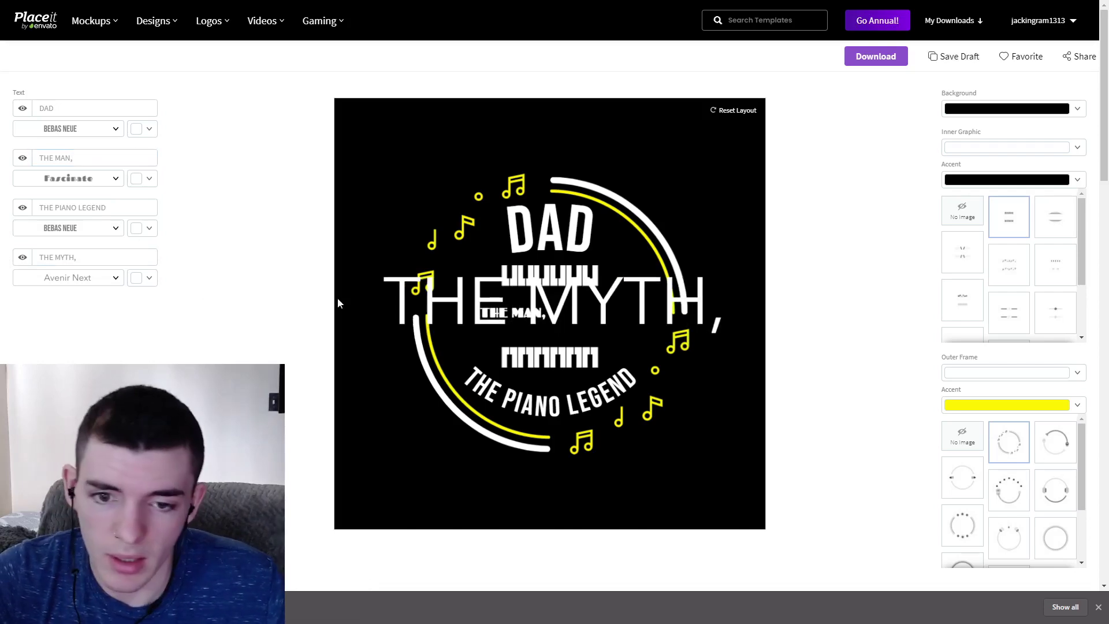
# Shrink "THE MYTH," to fit between the rows of piano keys and stack it beneath an enlarged "THE MAN,"
pyautogui.click(469, 312)
pyautogui.click(457, 304)
pyautogui.moveTo(373, 270); pyautogui.dragTo(621, 337)
pyautogui.moveTo(513, 313); pyautogui.dragTo(538, 324)
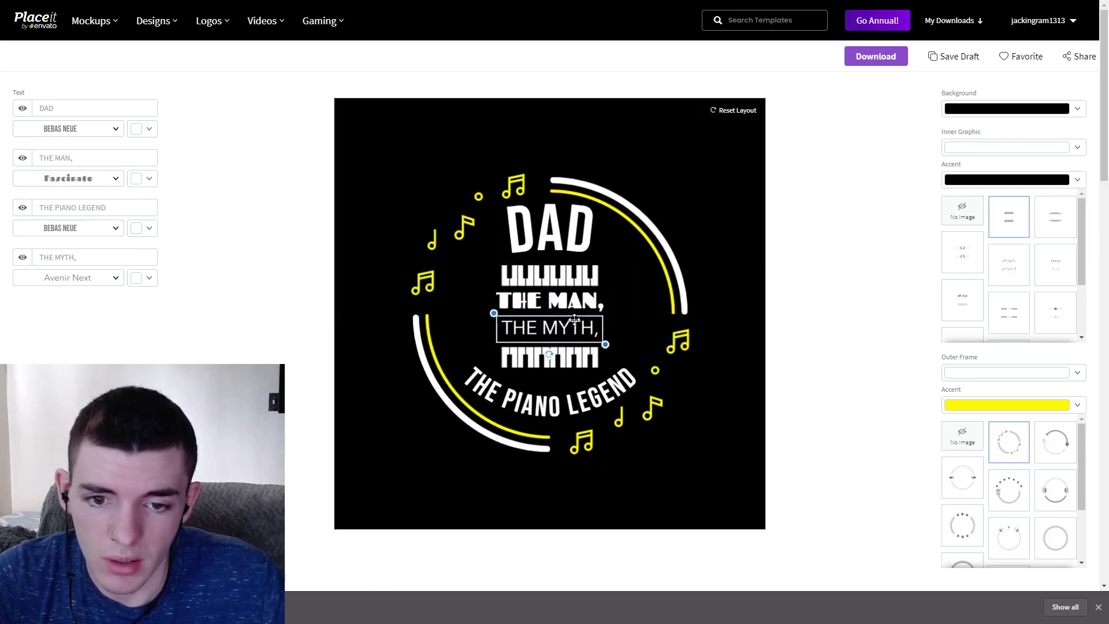
# Change the font of "THE MAN," to the saved Cymbria font
pyautogui.click(110, 179)
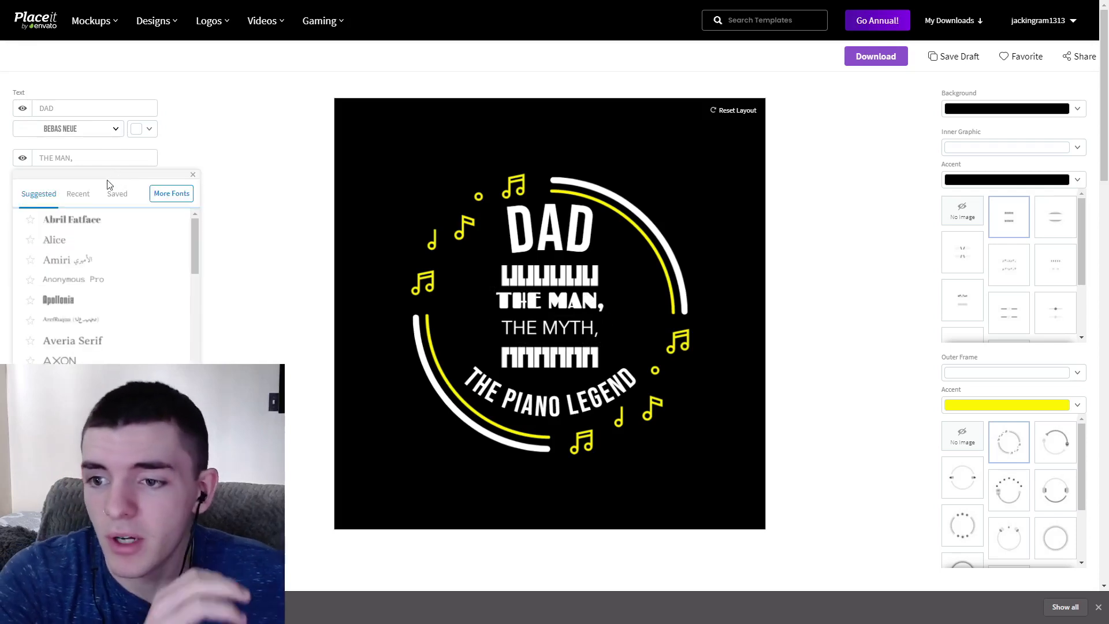
pyautogui.click(78, 194)
pyautogui.click(117, 195)
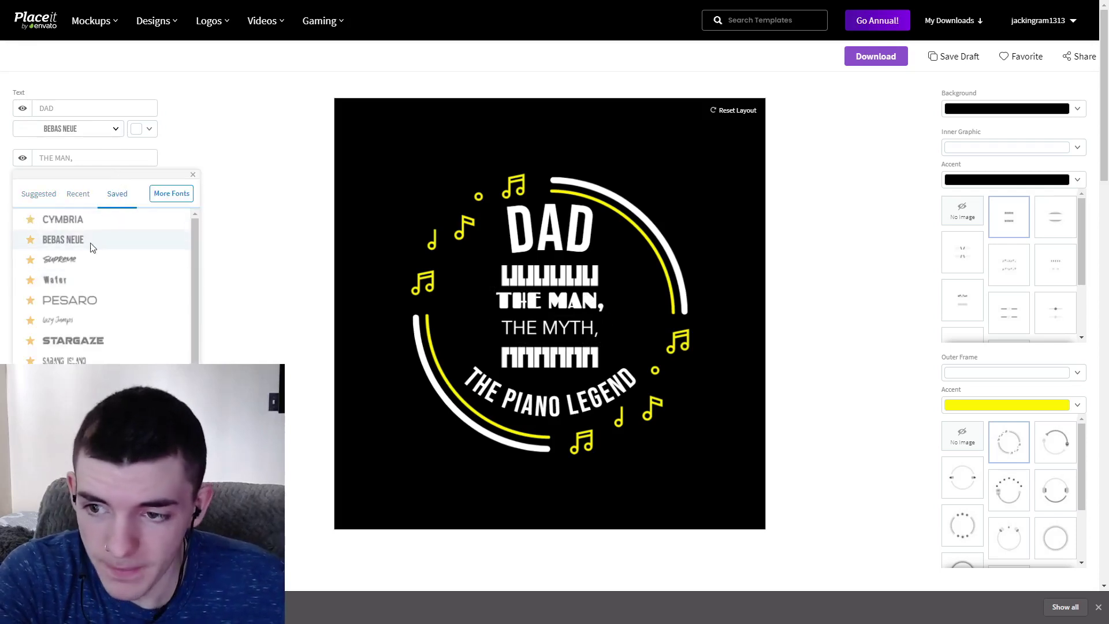
pyautogui.click(85, 227)
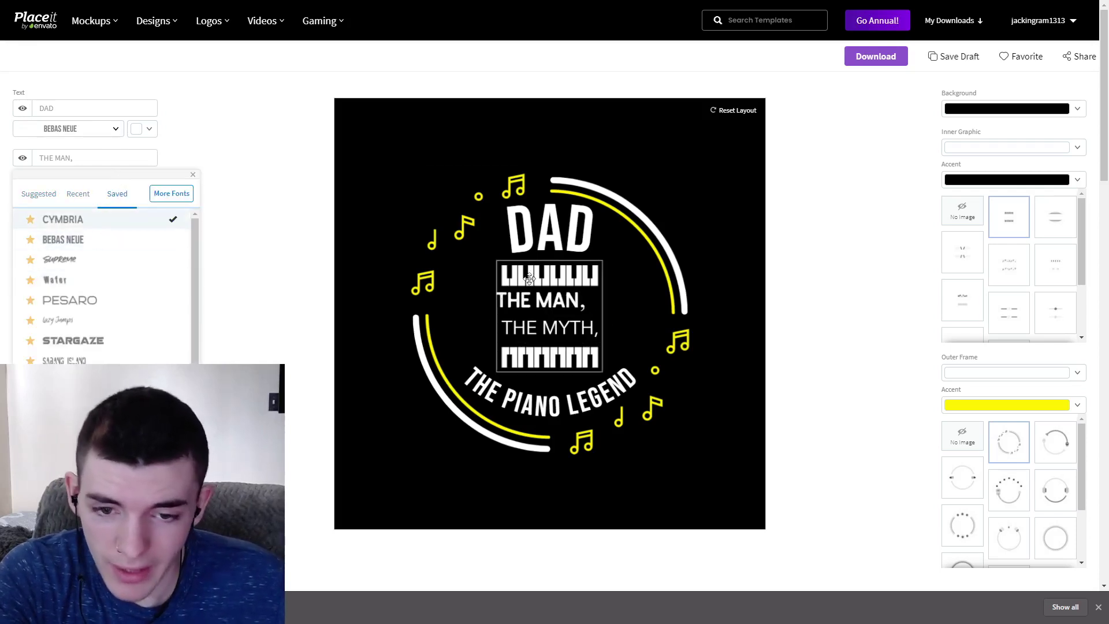
pyautogui.click(215, 255)
# Try the Cymbria font on "THE PIANO LEGEND" and return the text to Bebas Neue
pyautogui.click(109, 234)
pyautogui.click(102, 270)
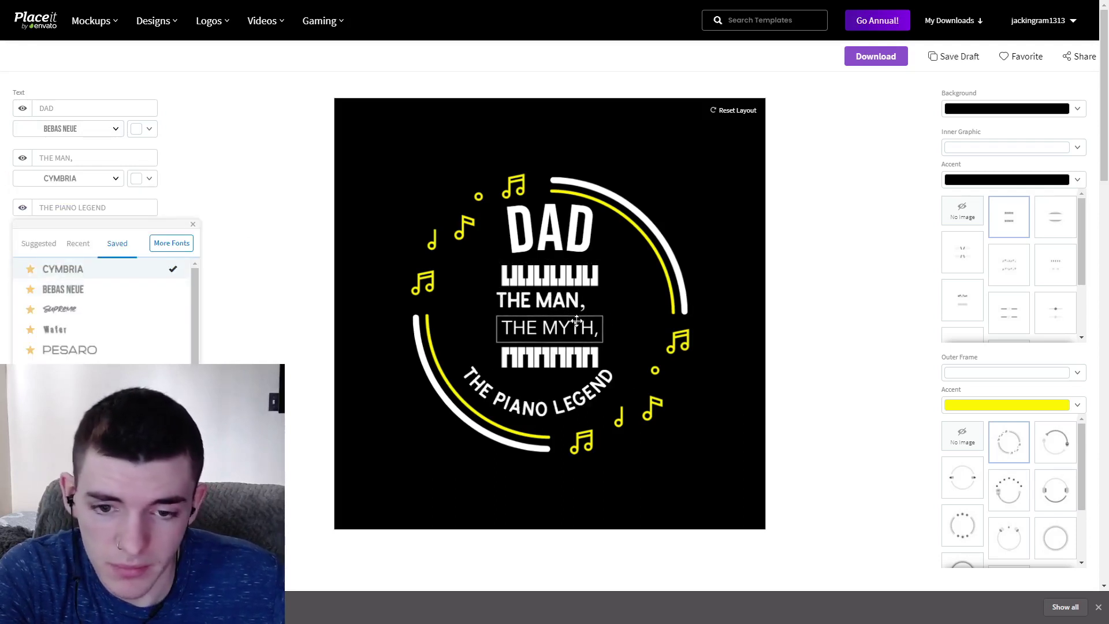
pyautogui.click(88, 292)
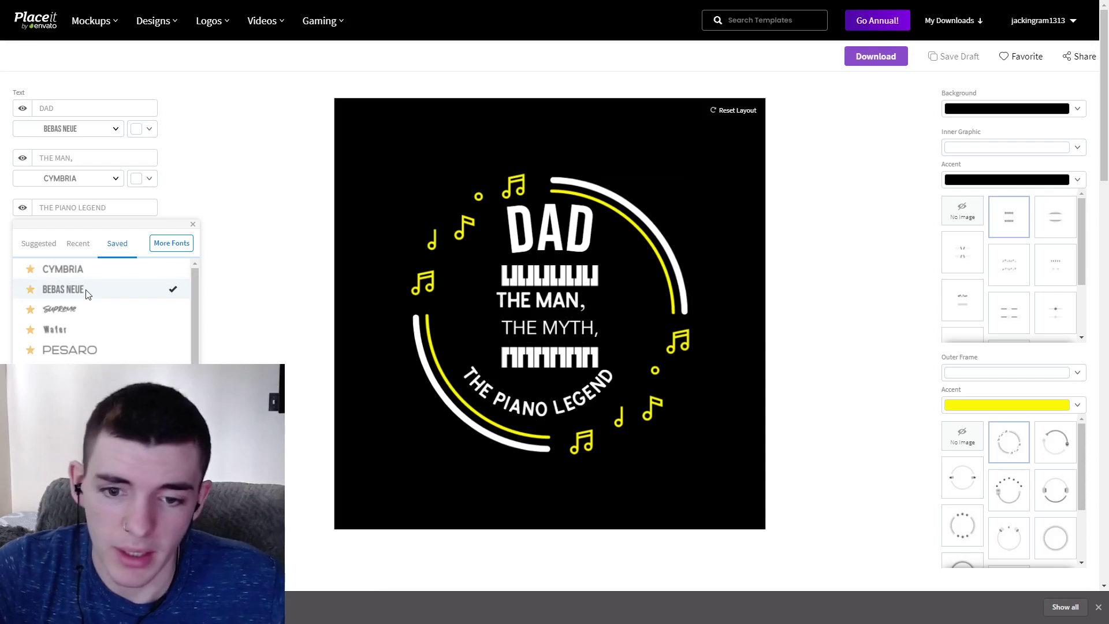
pyautogui.click(549, 399)
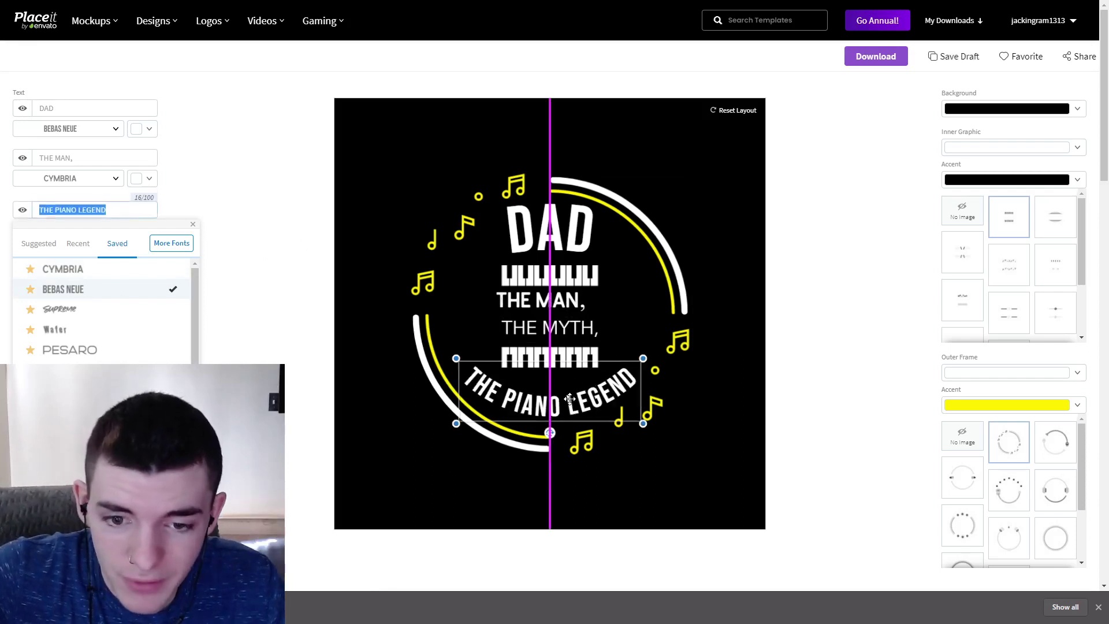
pyautogui.click(329, 337)
# Change "THE MYTH," to the Cymbria font and match its width to "THE MAN," between the rows of piano keys
pyautogui.click(123, 257)
pyautogui.click(125, 294)
pyautogui.click(73, 319)
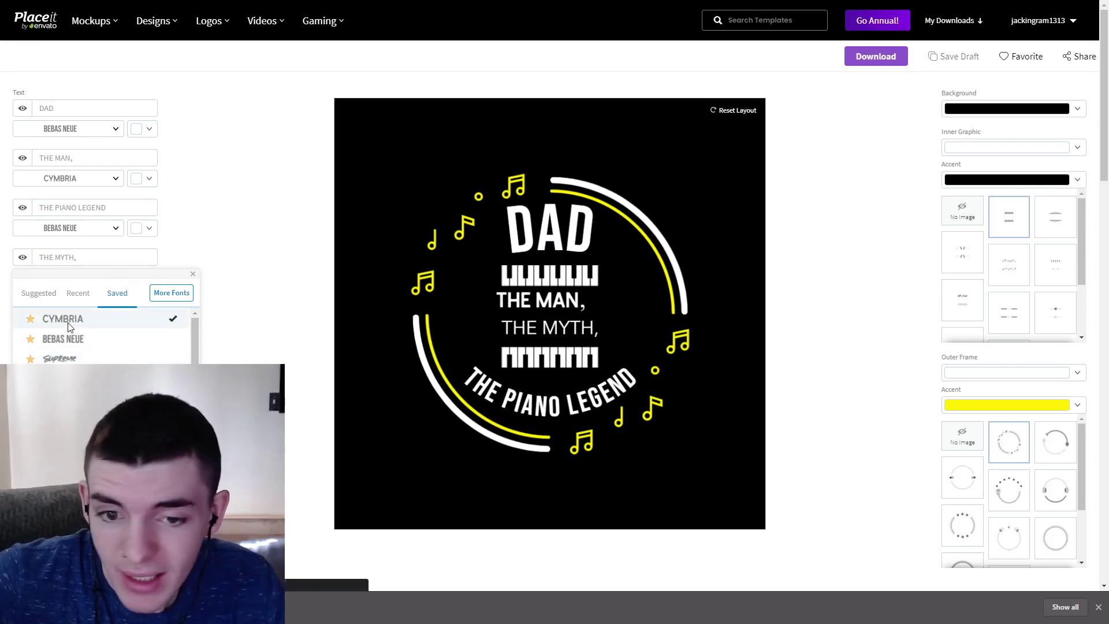
pyautogui.moveTo(593, 312)
pyautogui.mouseDown()
pyautogui.moveTo(624, 324)
pyautogui.moveTo(583, 338)
pyautogui.moveTo(610, 347)
pyautogui.moveTo(583, 329)
pyautogui.mouseUp()
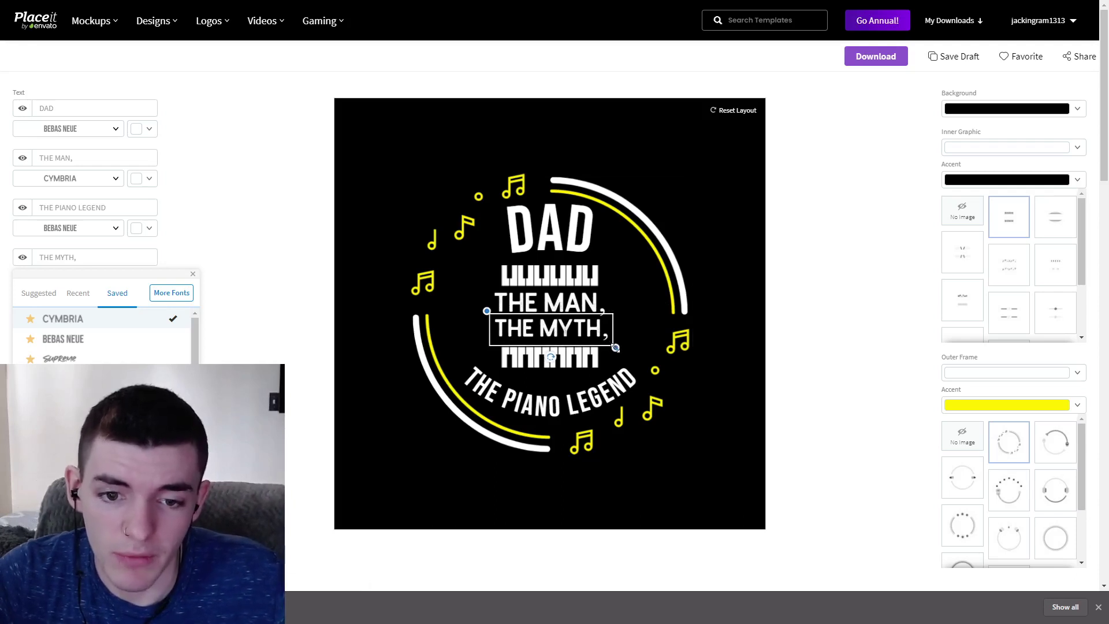
pyautogui.click(713, 245)
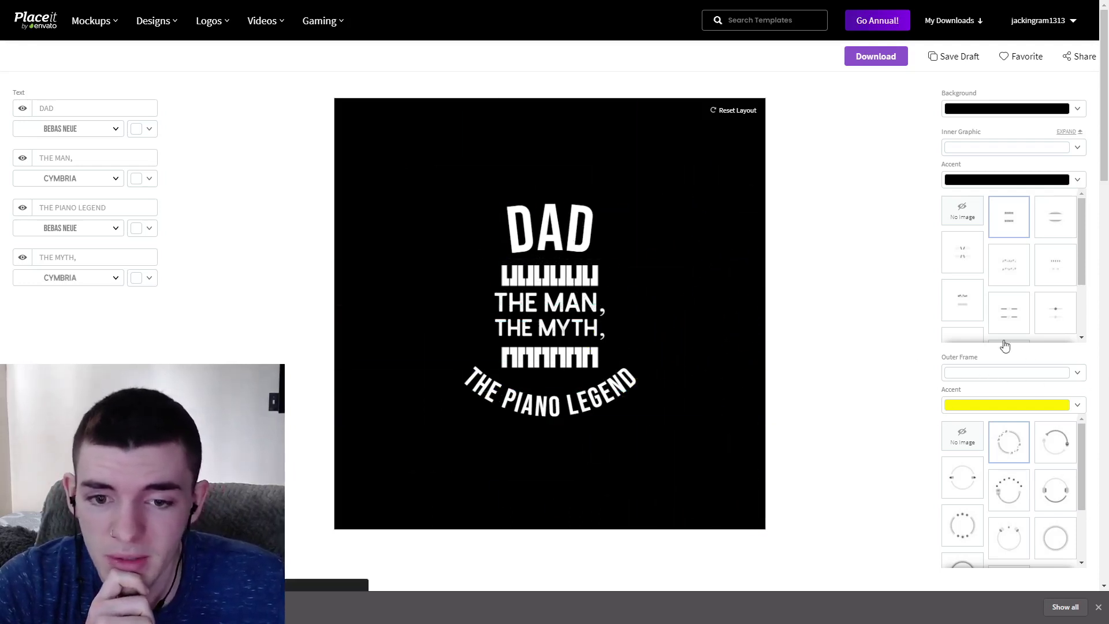
# Shift the "DAD" text slightly above the upper row of piano keys
pyautogui.click(541, 226)
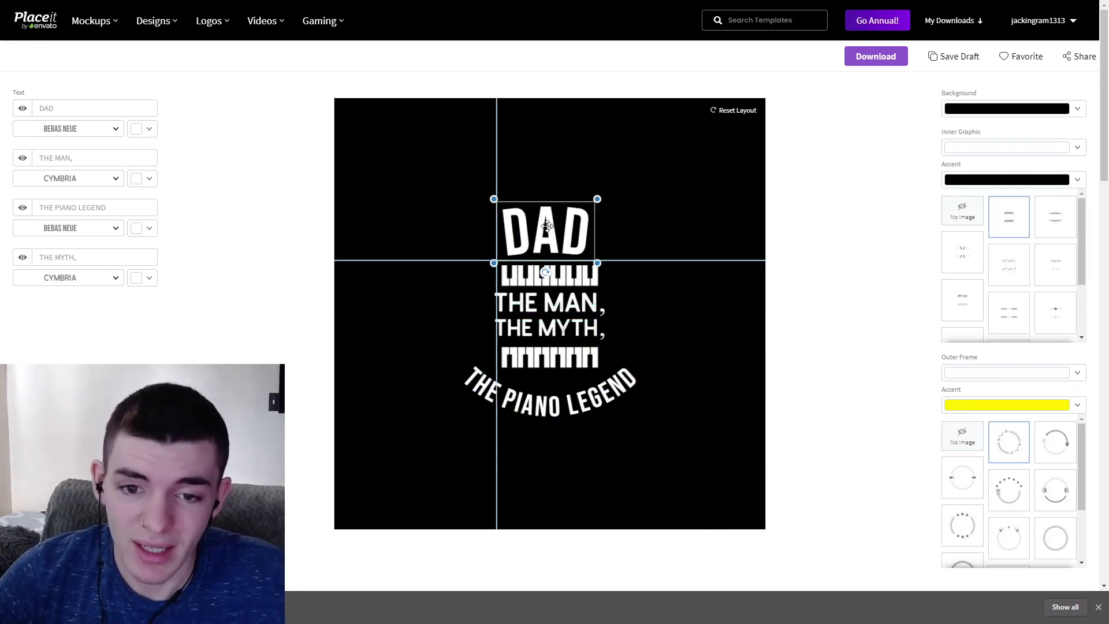
pyautogui.click(746, 165)
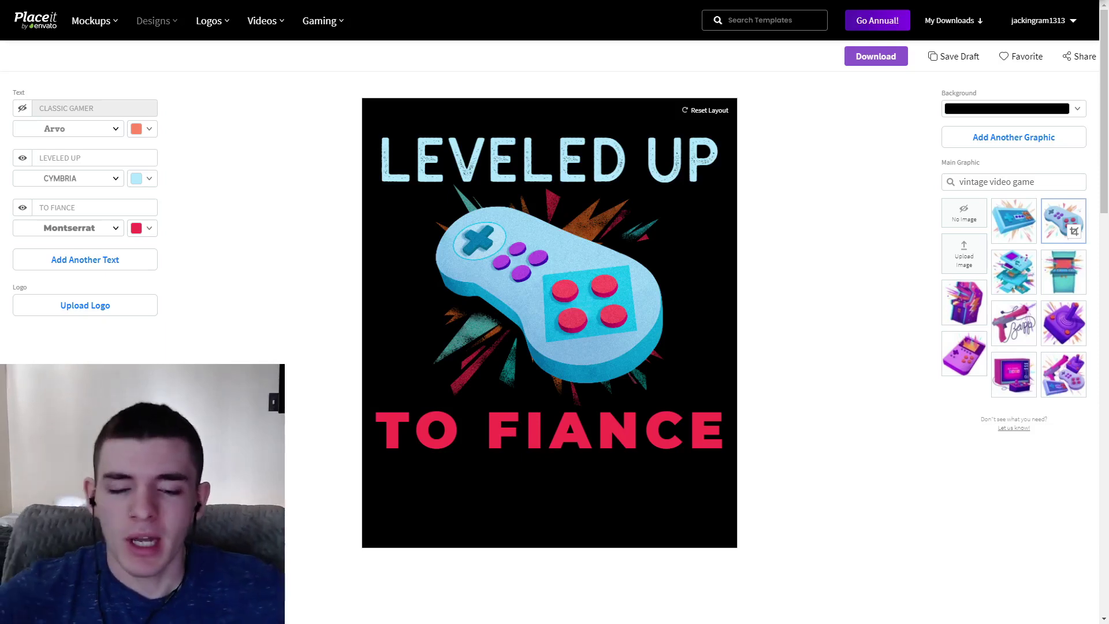
# Try the purple joystick and pink light gun as the "LEVELED UP TO FIANCE" design's main graphic, and select the arcade machine
pyautogui.click(1055, 328)
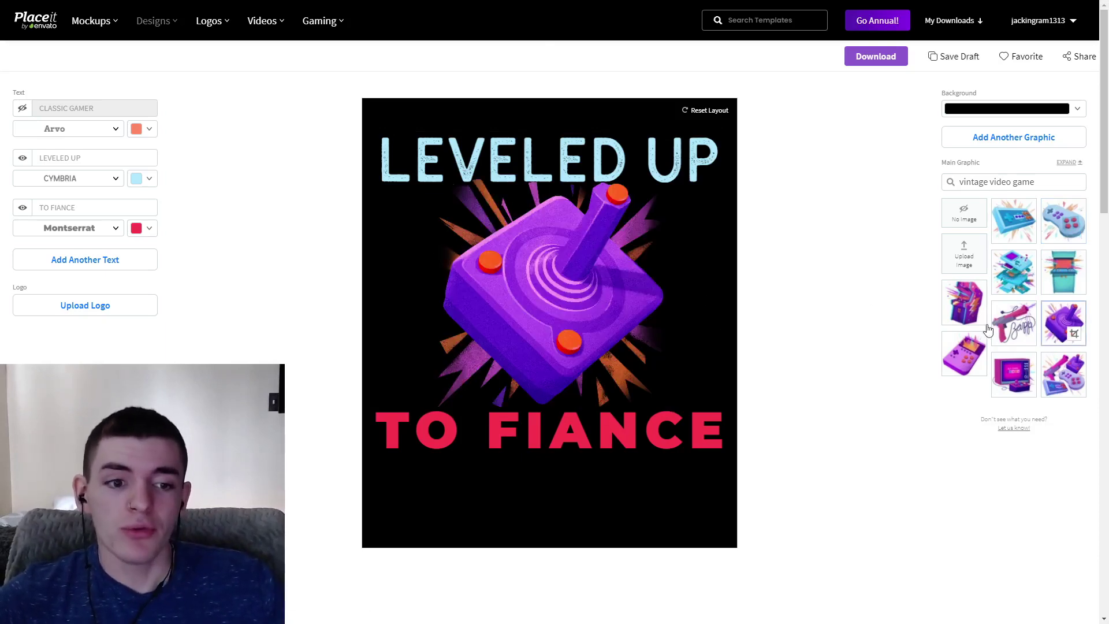
pyautogui.click(1016, 328)
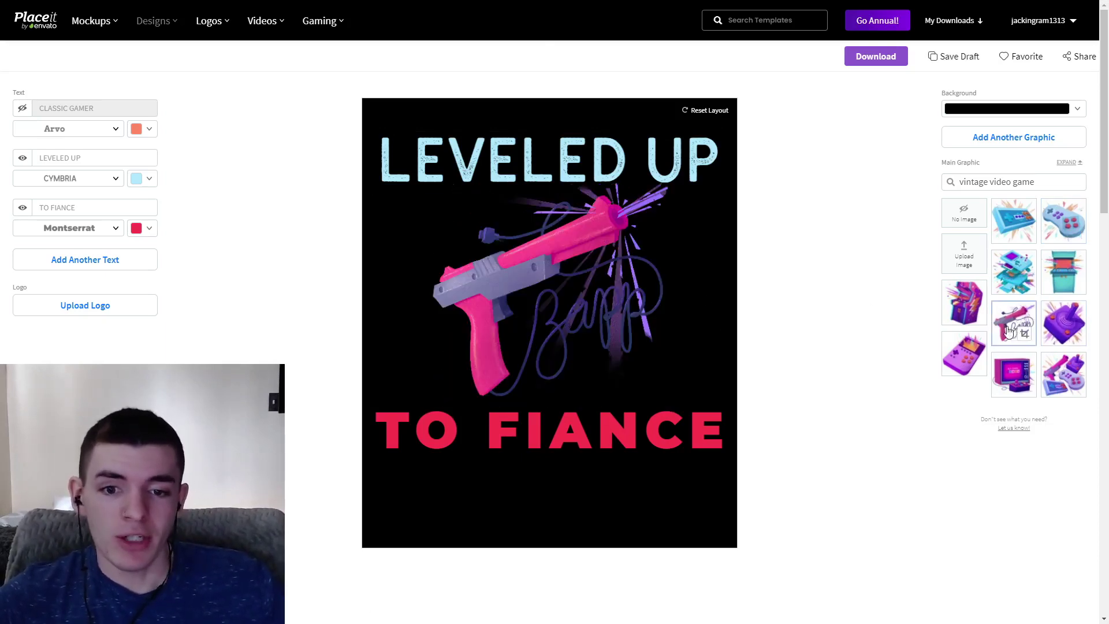
pyautogui.click(965, 320)
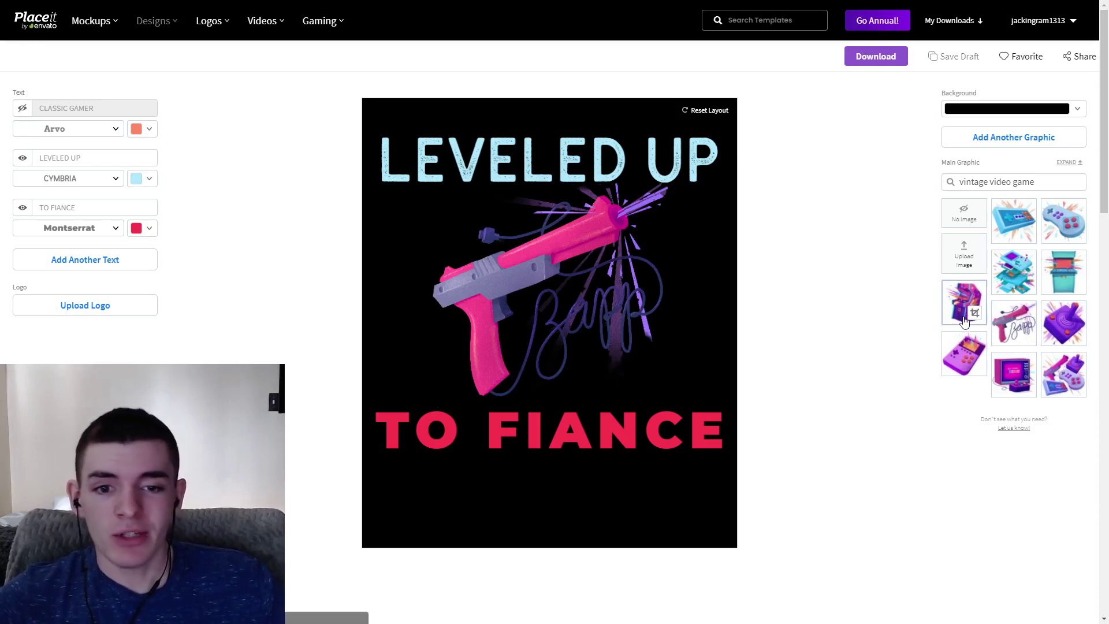
# Try the purple handheld console and the blue game console as the main graphic, and select the blue game controller
pyautogui.click(960, 364)
pyautogui.click(1016, 226)
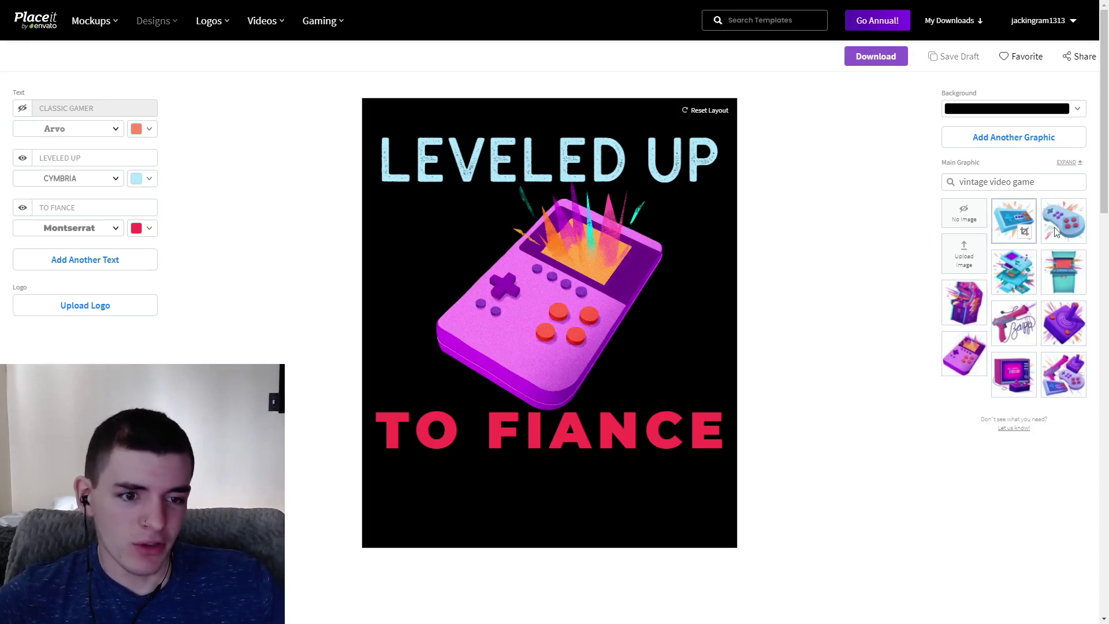
pyautogui.click(1070, 230)
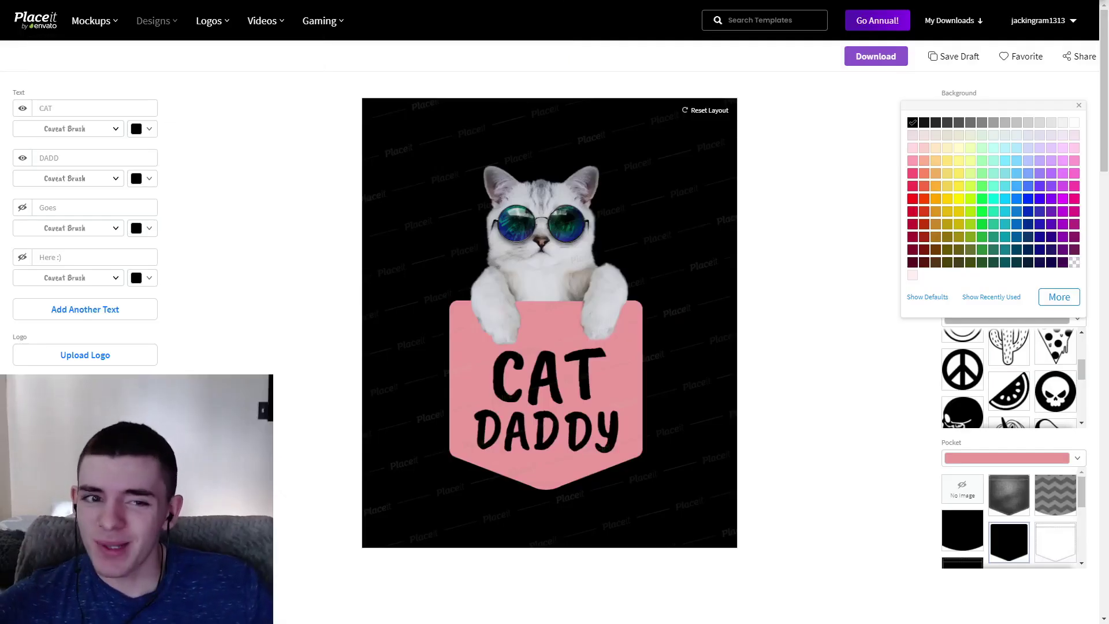
# Replace the sunglasses cat with the frowning cartoon cat, and fit enlarged "CAT" and "DADDY" text higher on the pink pocket
pyautogui.click(824, 171)
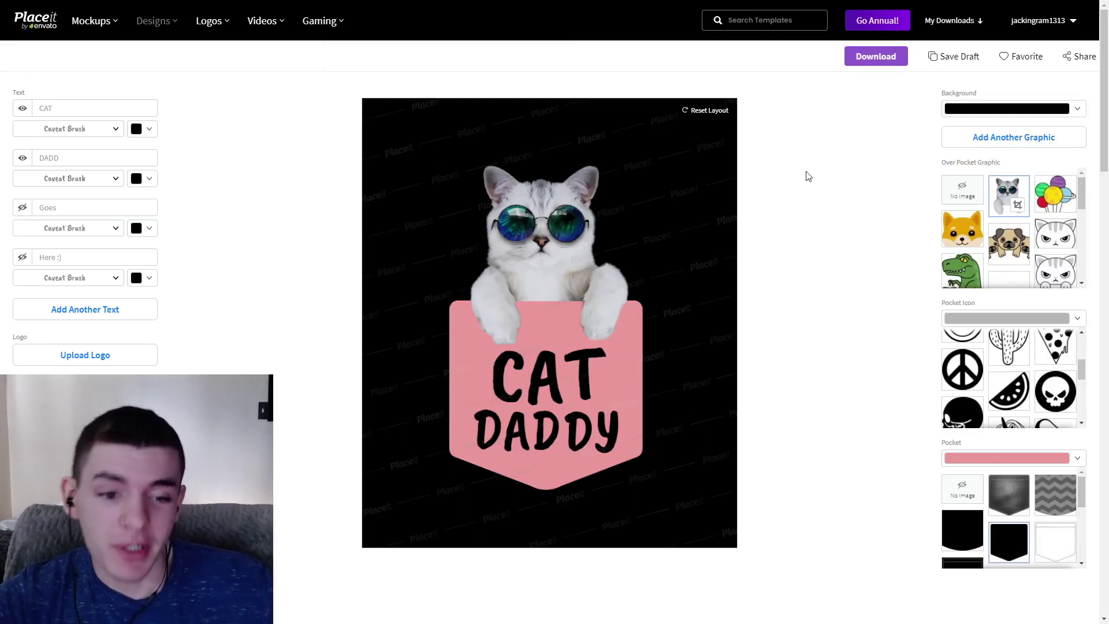
pyautogui.click(1057, 270)
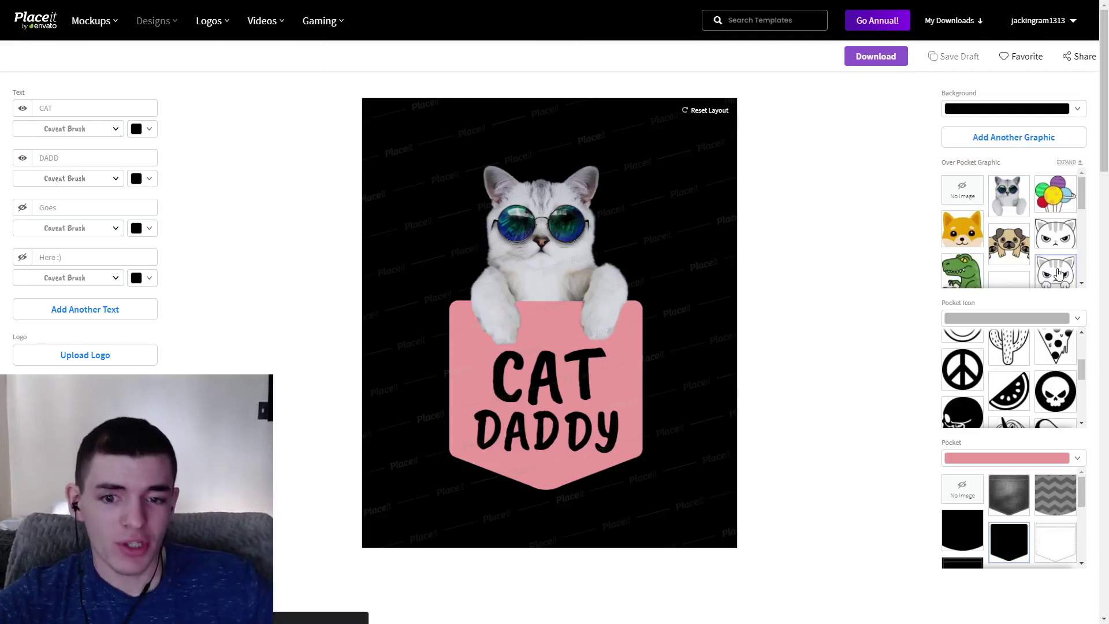
pyautogui.moveTo(549, 375); pyautogui.dragTo(549, 344)
pyautogui.moveTo(567, 402); pyautogui.dragTo(577, 369)
pyautogui.moveTo(617, 302); pyautogui.dragTo(633, 300)
pyautogui.moveTo(504, 364); pyautogui.dragTo(494, 364)
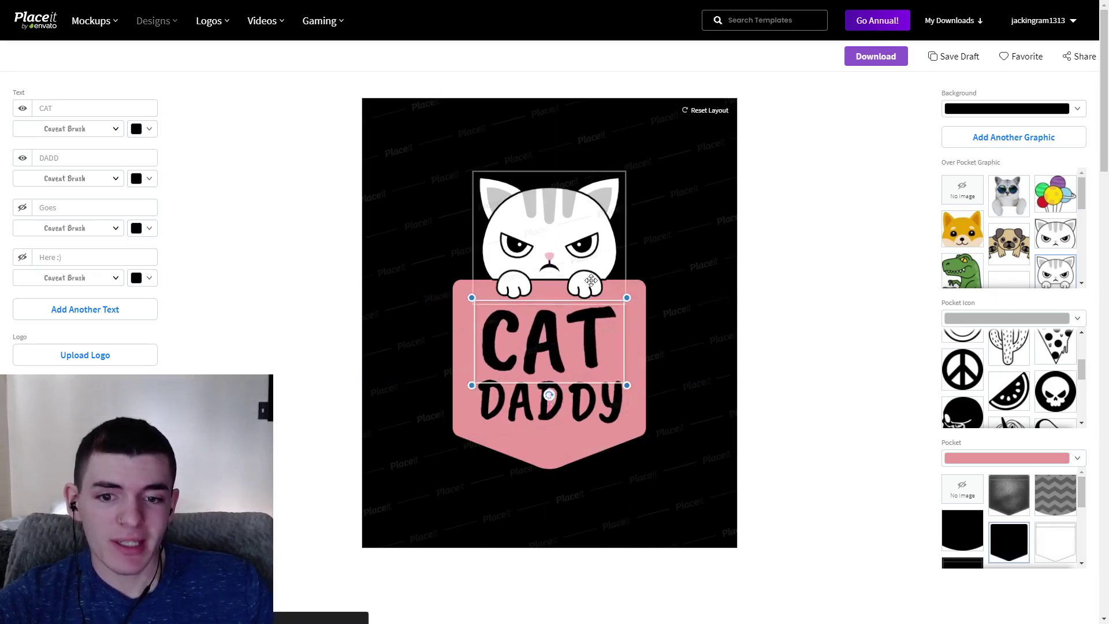
pyautogui.moveTo(543, 404); pyautogui.dragTo(549, 405)
pyautogui.moveTo(630, 438); pyautogui.dragTo(606, 415)
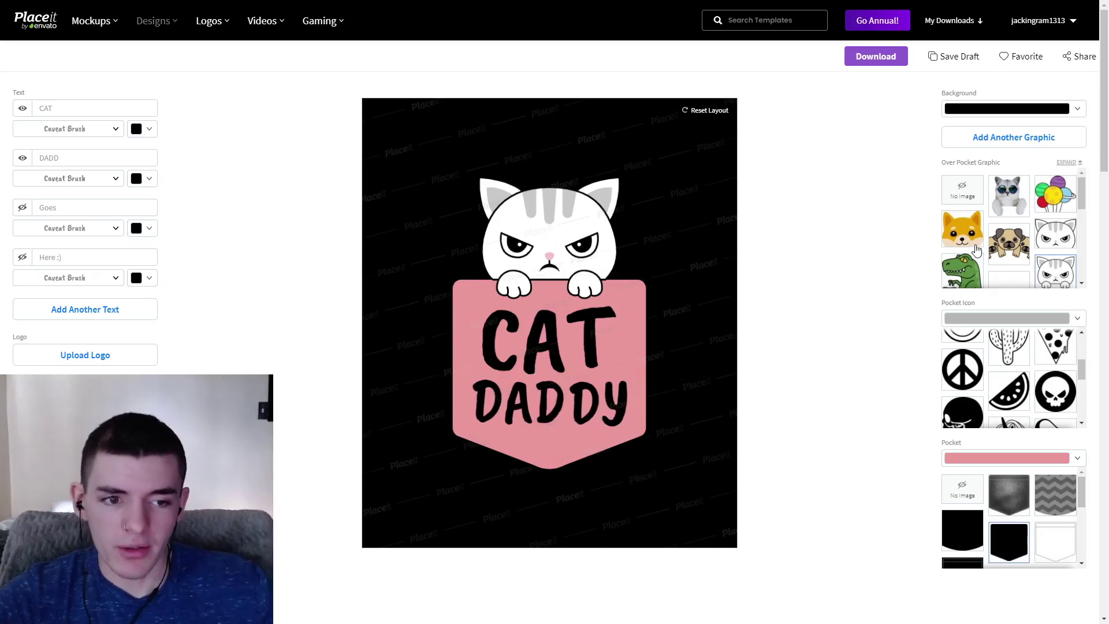
# Switch to template.psd in Photoshop and move the "CREW" text slightly down to widen the gap below "COUSIN"
pyautogui.moveTo(555, 3)
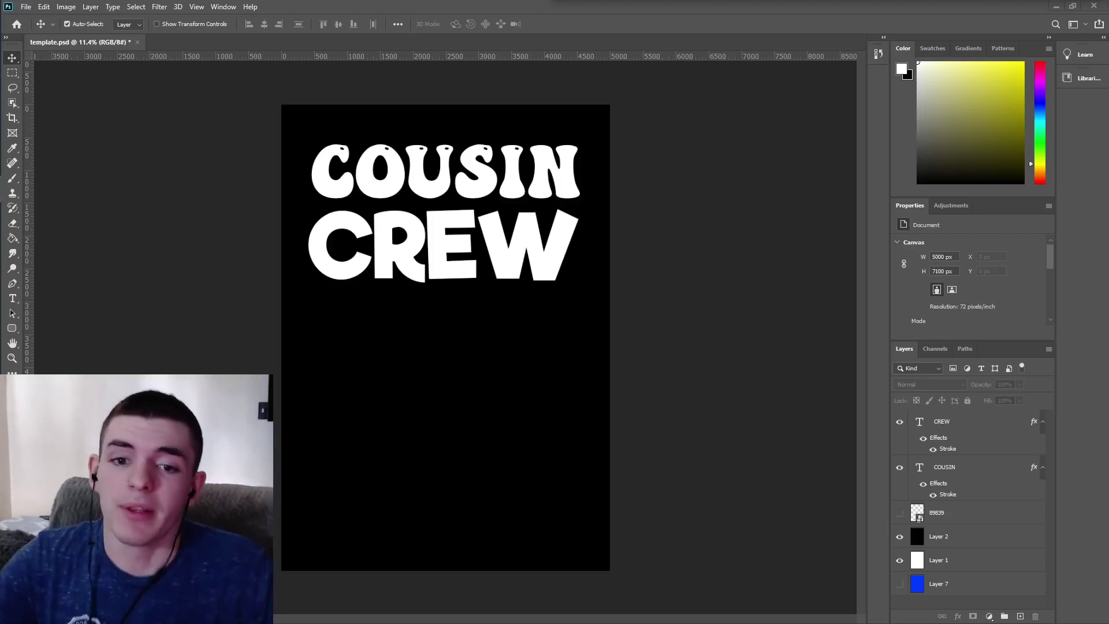
pyautogui.press('ctrl')
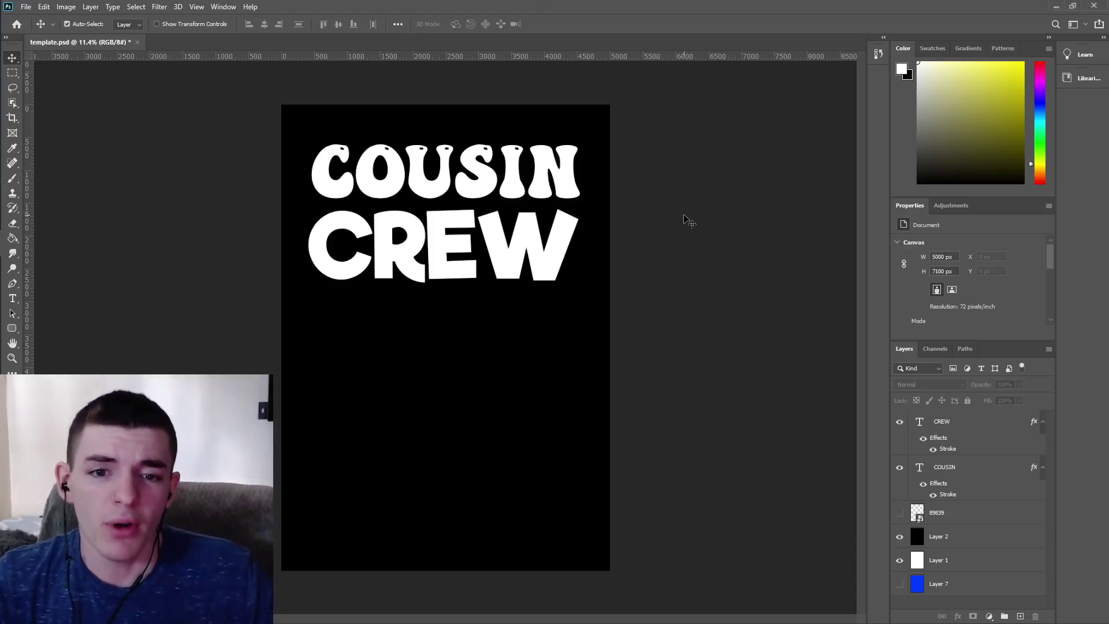
pyautogui.scroll(2, 689, 256)
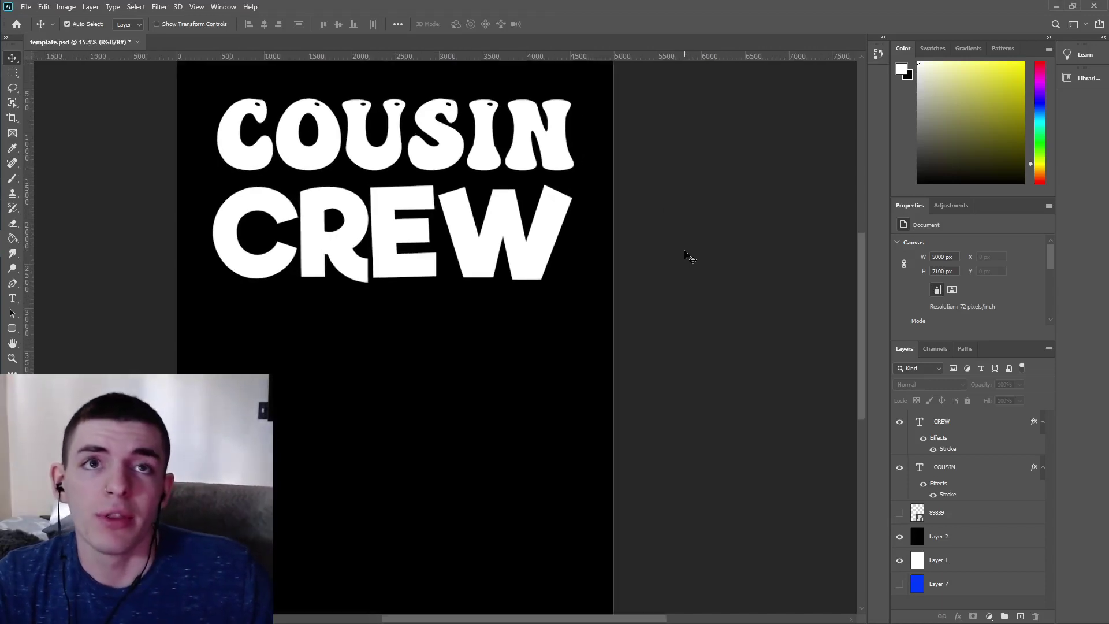
pyautogui.moveTo(629, 617); pyautogui.dragTo(560, 614)
pyautogui.moveTo(862, 399); pyautogui.dragTo(861, 369)
pyautogui.moveTo(557, 620); pyautogui.dragTo(592, 621)
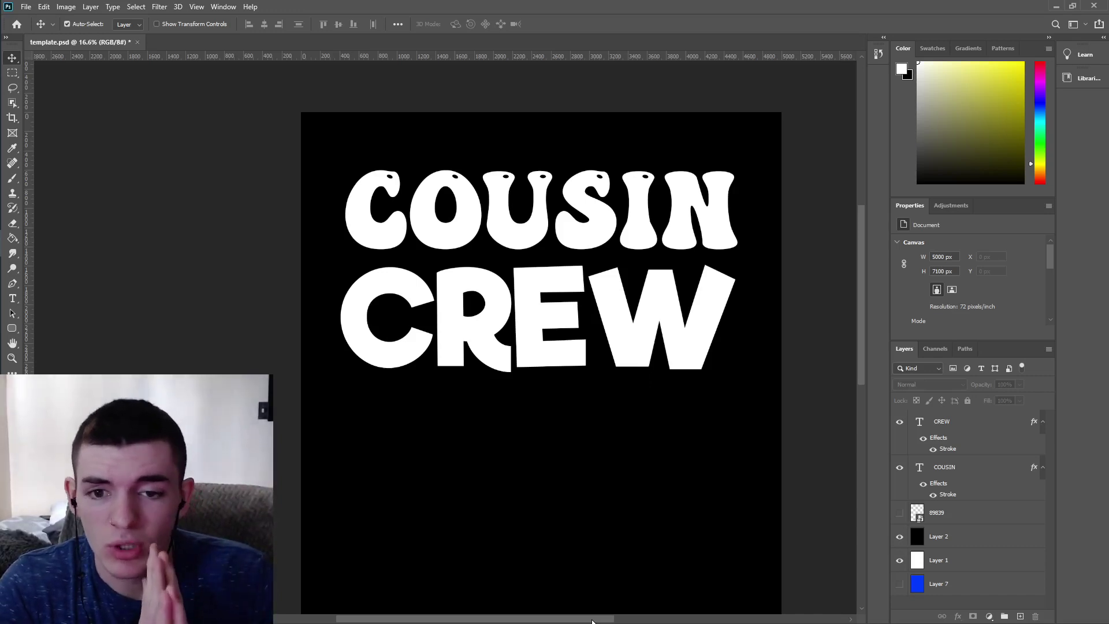
pyautogui.moveTo(538, 330); pyautogui.dragTo(541, 347)
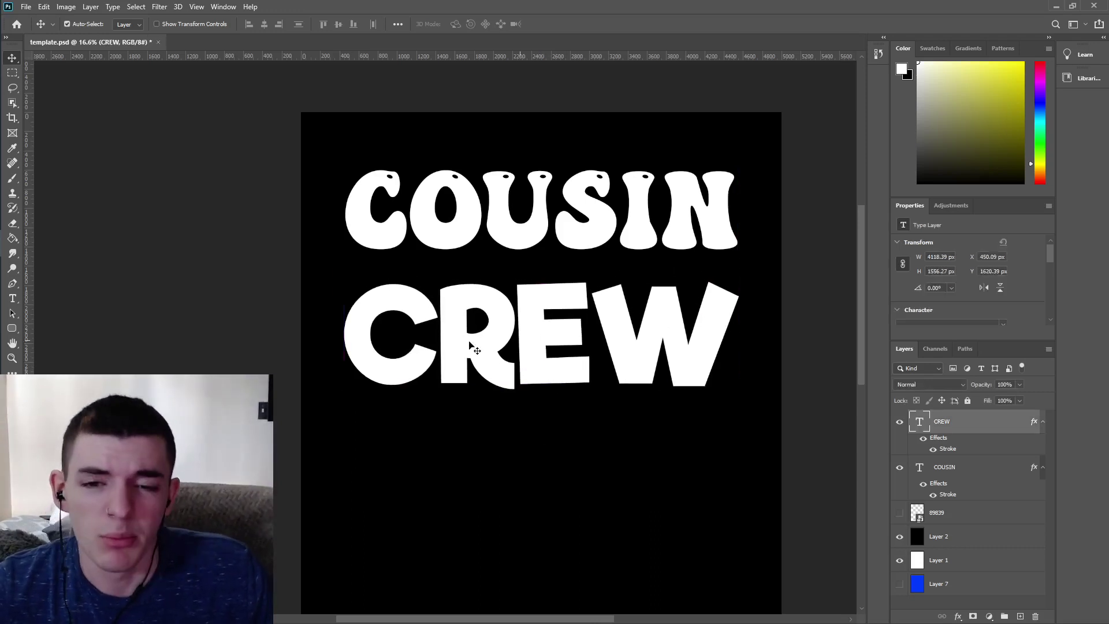
# Add a new layer and paint a straight white Brush line across the gap between "COUSIN" and "CREW"
pyautogui.click(12, 183)
pyautogui.click(1020, 617)
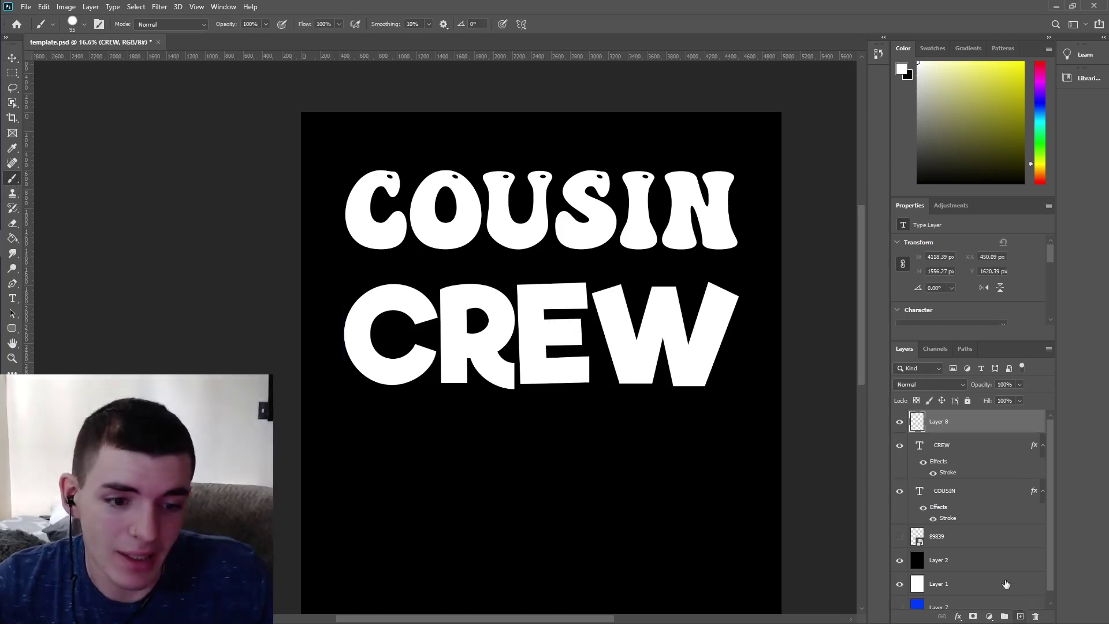
pyautogui.click(360, 268)
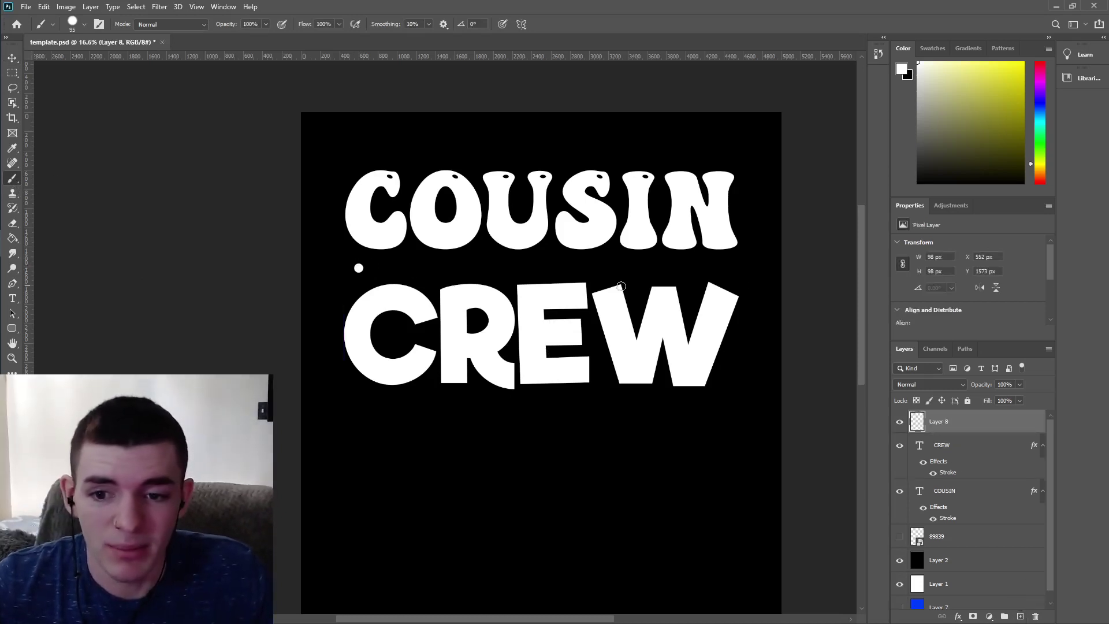
pyautogui.keyDown('shift'); pyautogui.click(746, 268); pyautogui.keyUp('shift')
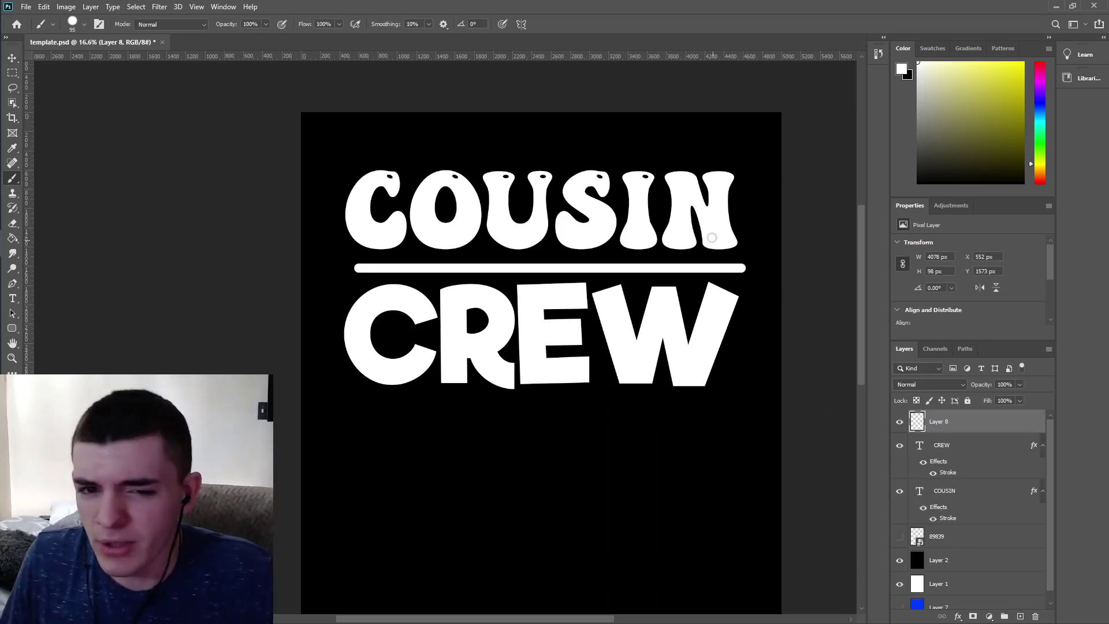
# Paint one straight white Brush line below "CREW" and another above "COUSIN", each spanning about the text's width
pyautogui.click(348, 405)
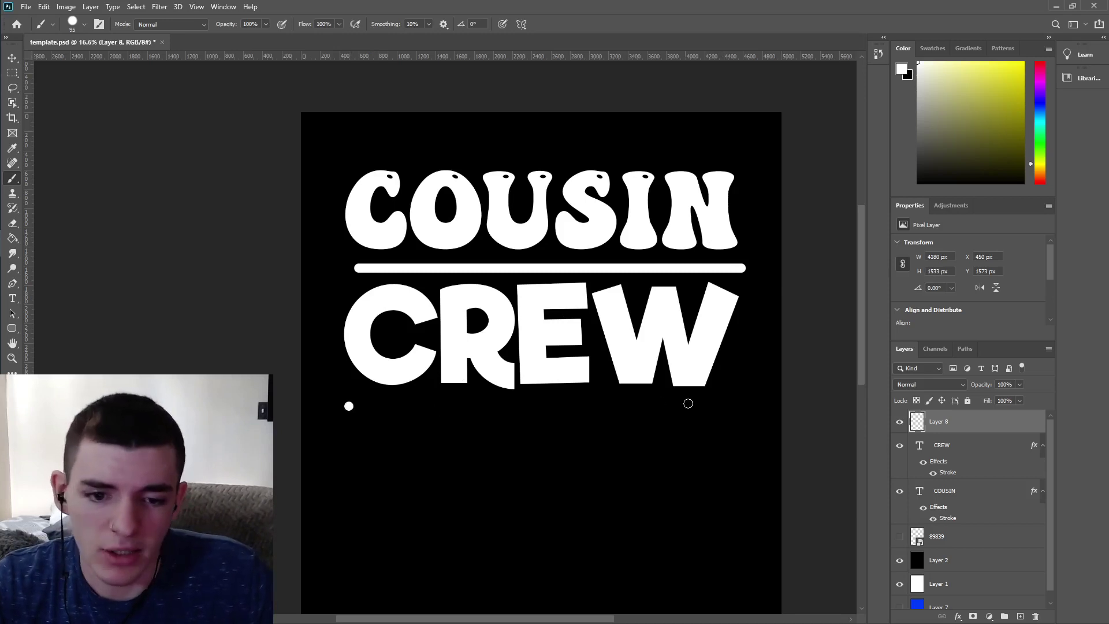
pyautogui.keyDown('shift'); pyautogui.click(758, 407); pyautogui.keyUp('shift')
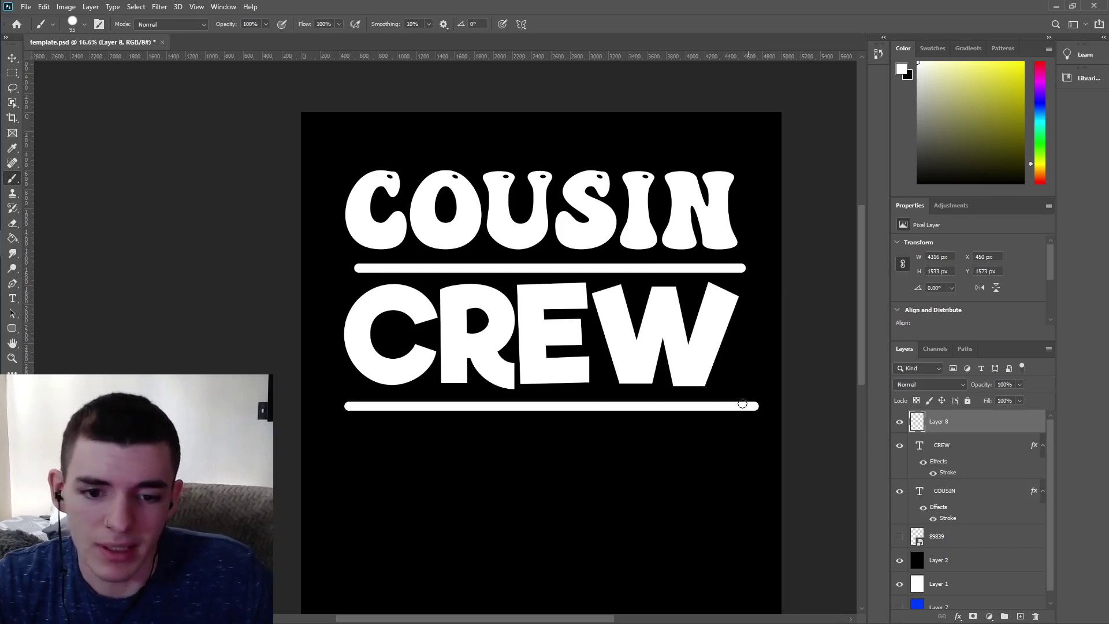
pyautogui.click(355, 154)
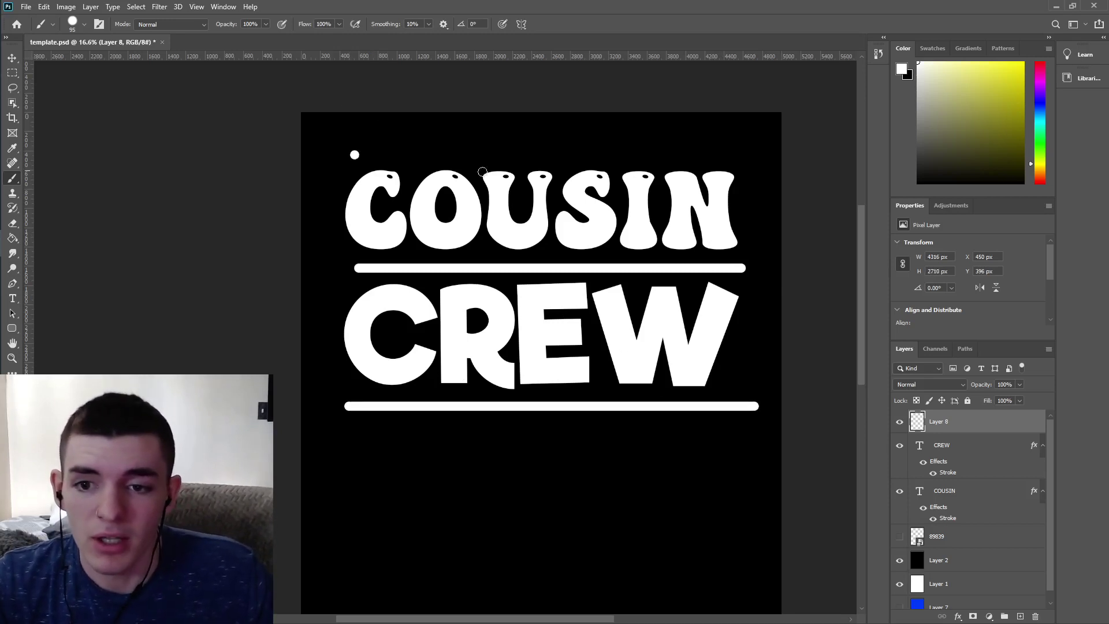
pyautogui.keyDown('shift'); pyautogui.click(743, 156); pyautogui.keyUp('shift')
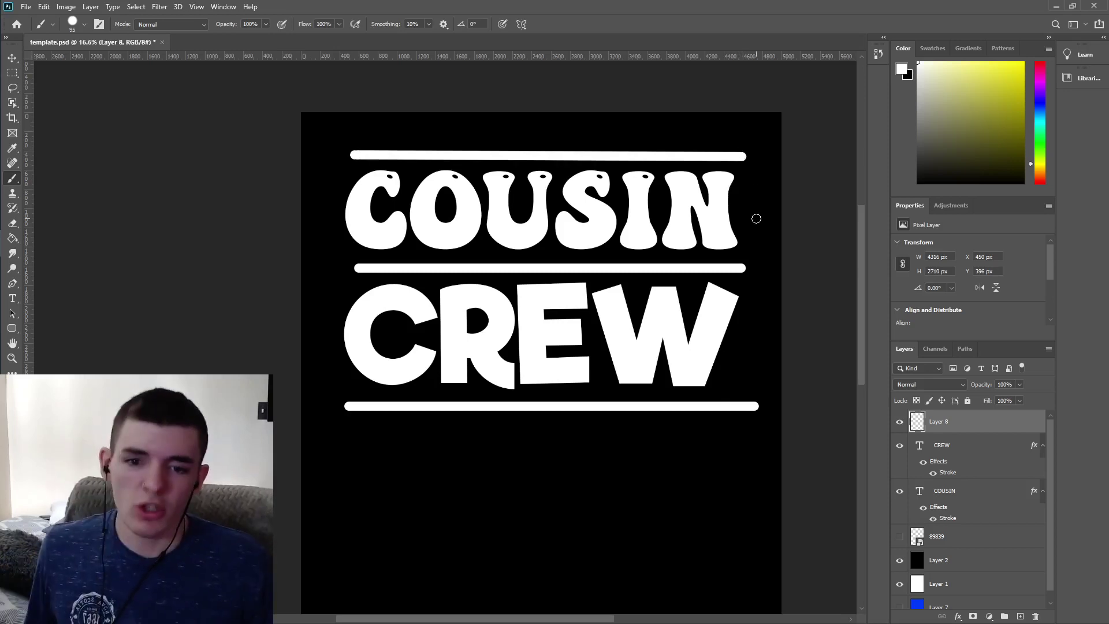